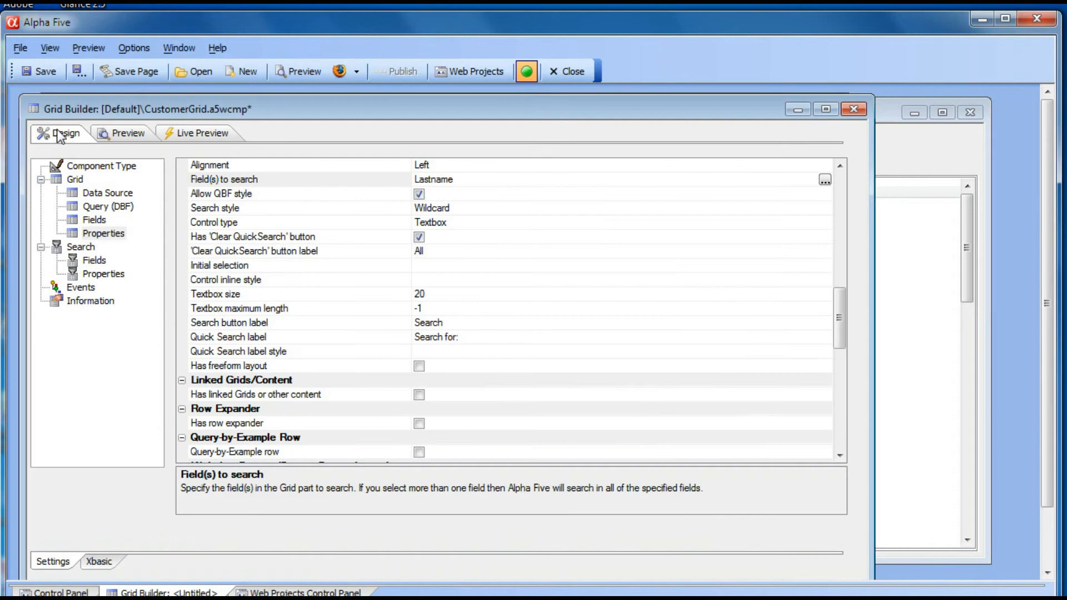
# - Set the Quick Search field to search to <Current Sort Column> in a single field
pyautogui.moveTo(840, 298)
pyautogui.mouseDown()
pyautogui.moveTo(843, 385)
pyautogui.moveTo(840, 294)
pyautogui.mouseUp()
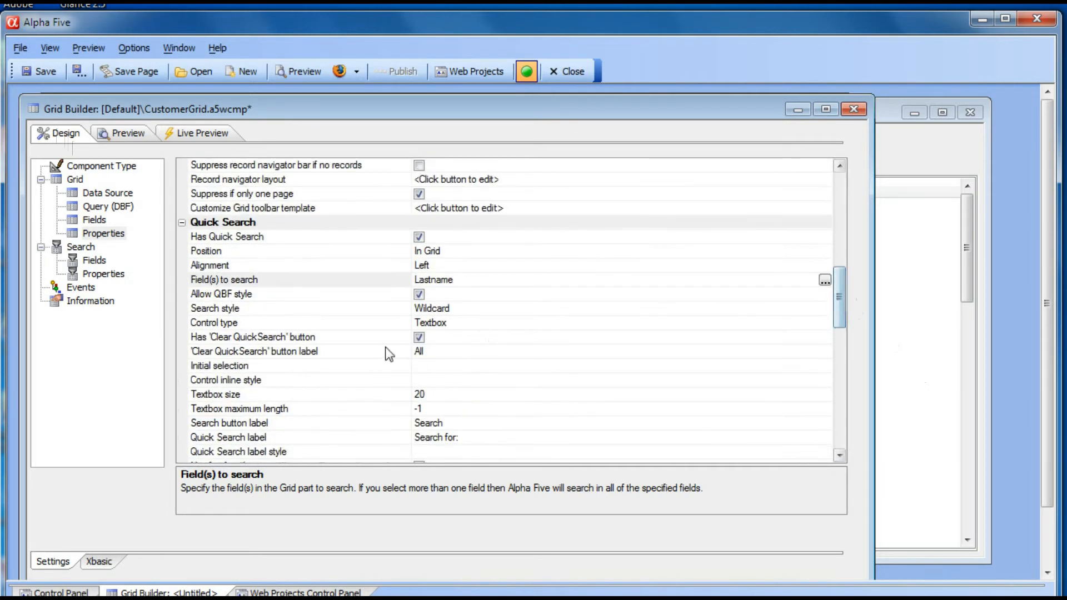
pyautogui.click(336, 282)
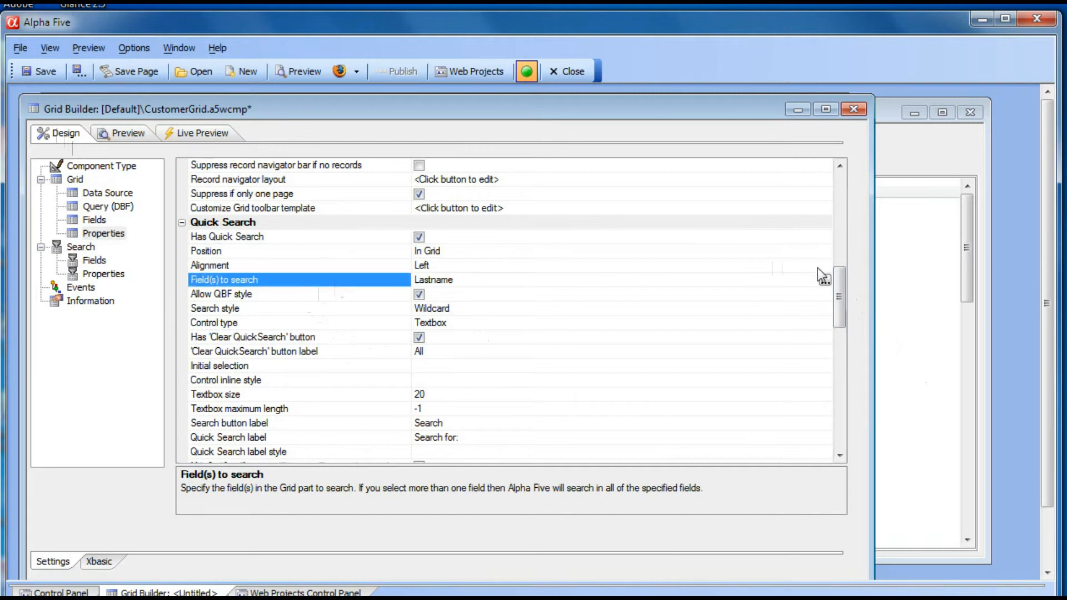
pyautogui.click(825, 281)
pyautogui.click(420, 284)
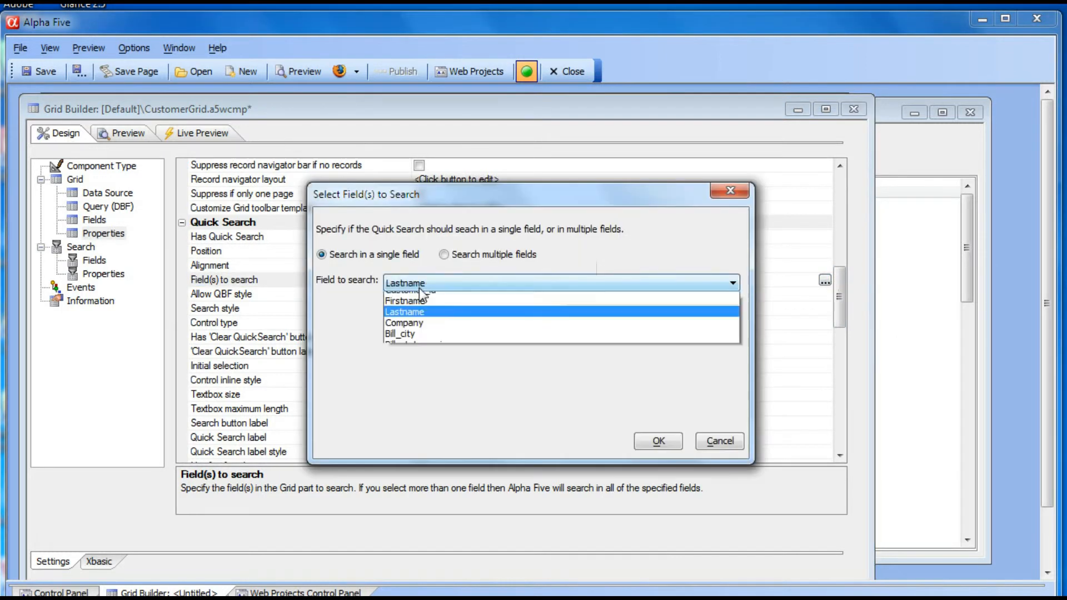
pyautogui.click(421, 295)
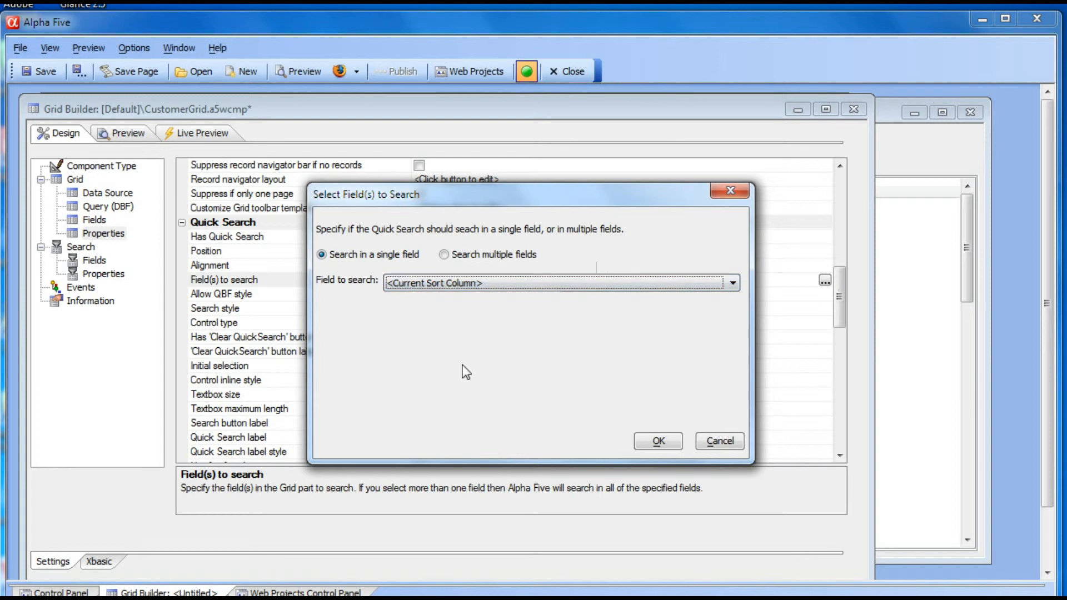
pyautogui.click(664, 443)
# - Set the Quick Search default field to search to Lastname
pyautogui.click(260, 293)
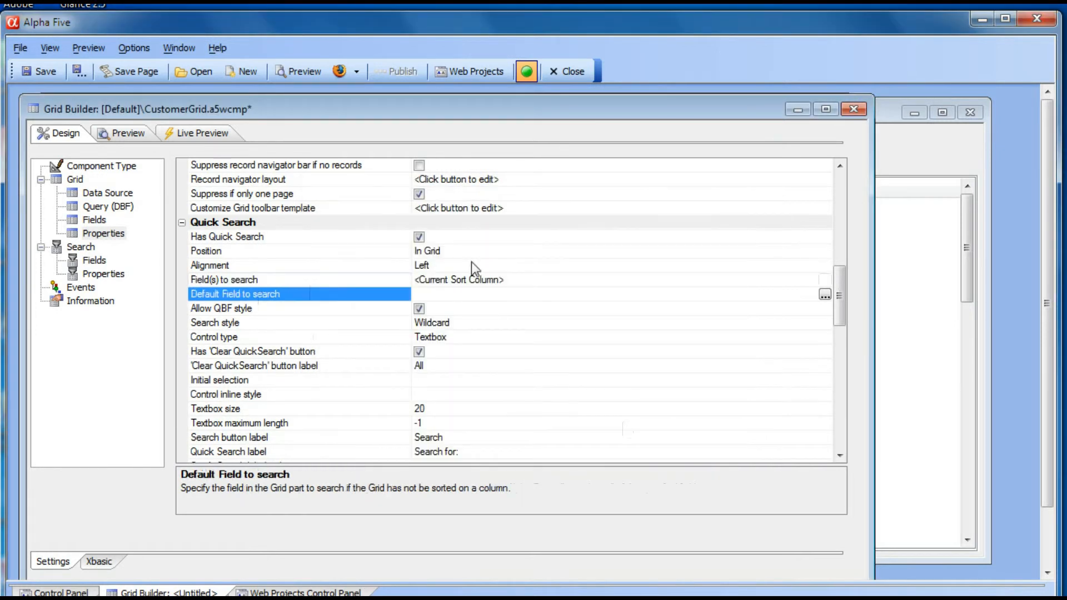
pyautogui.click(826, 294)
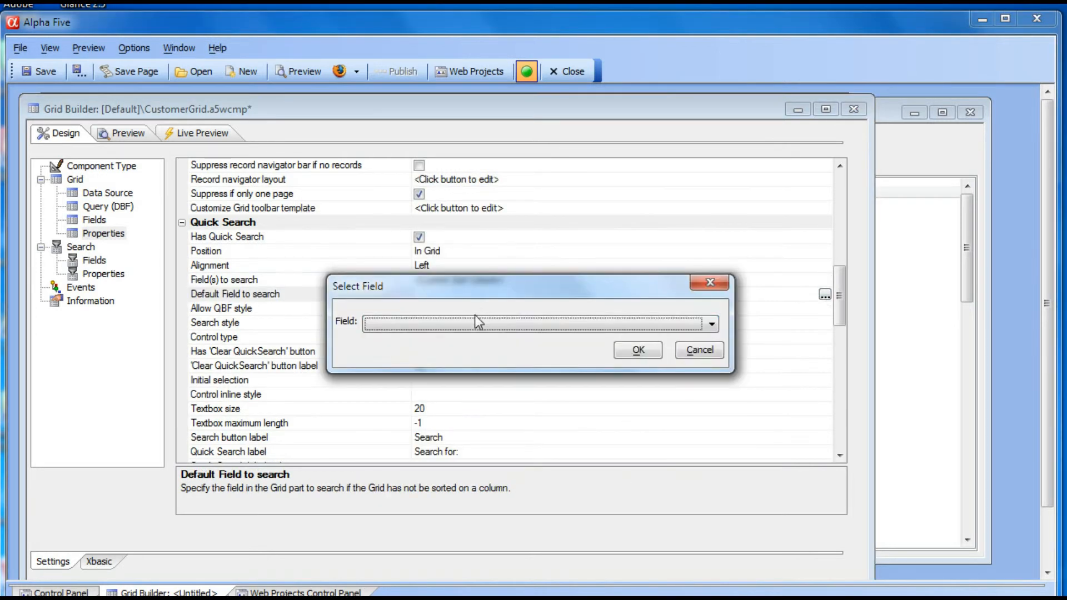
pyautogui.click(477, 322)
pyautogui.click(426, 359)
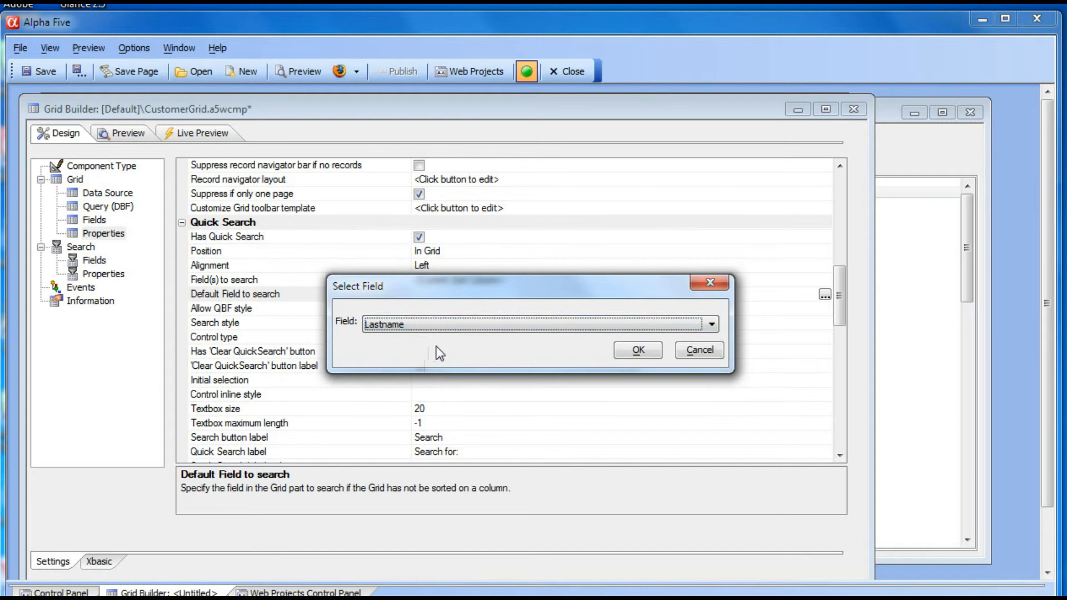
pyautogui.click(634, 350)
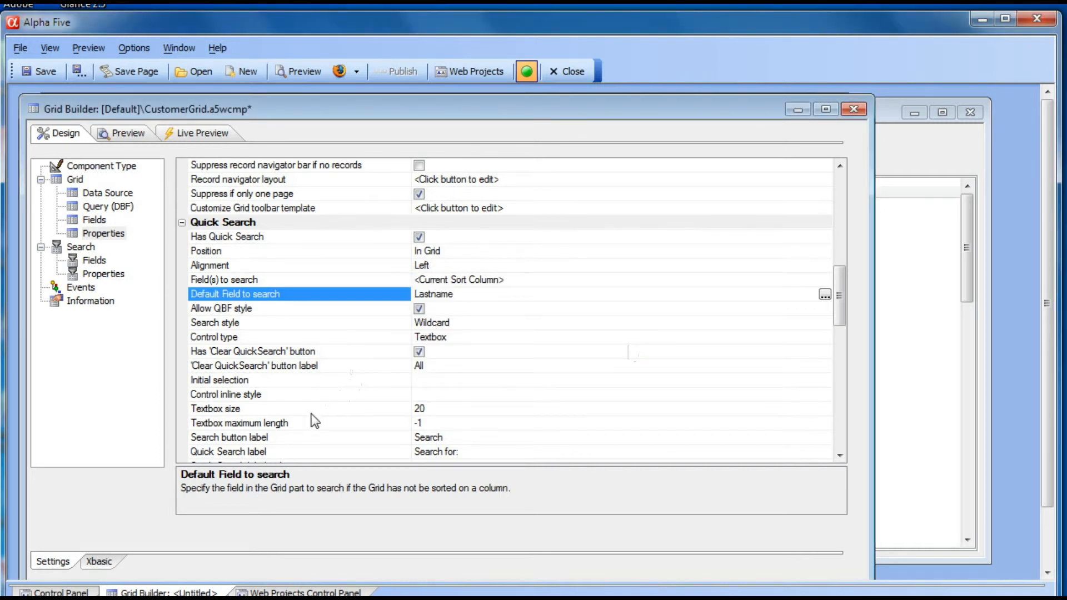
# - Change the Quick Search label to "Search by {sortcolumn}:"
pyautogui.click(345, 452)
pyautogui.scroll(-3, 475, 362)
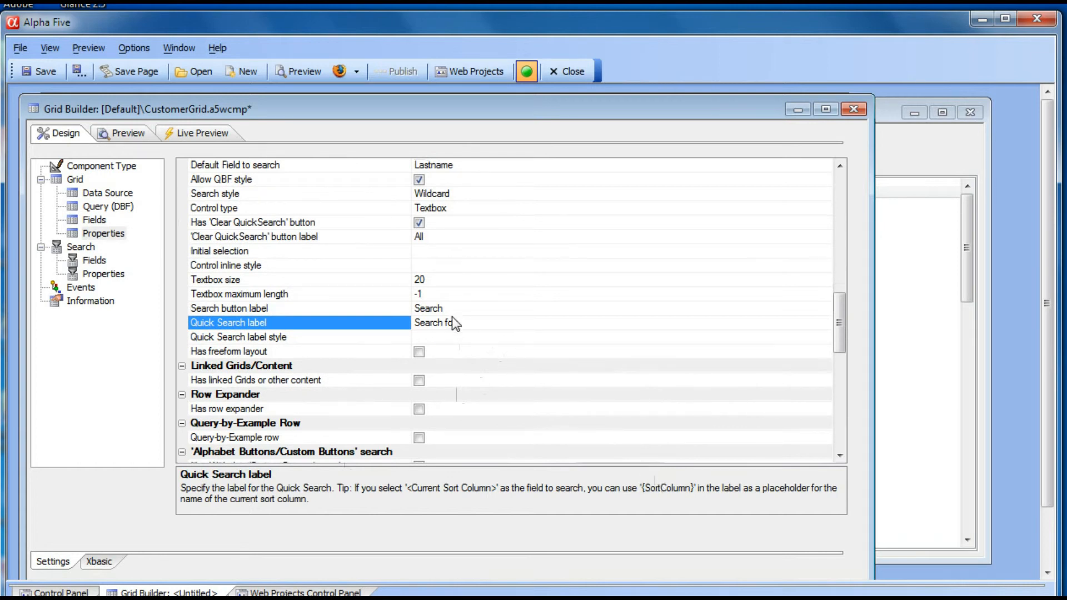
pyautogui.moveTo(444, 322); pyautogui.dragTo(462, 323)
pyautogui.write('by {sortcolumn}:')
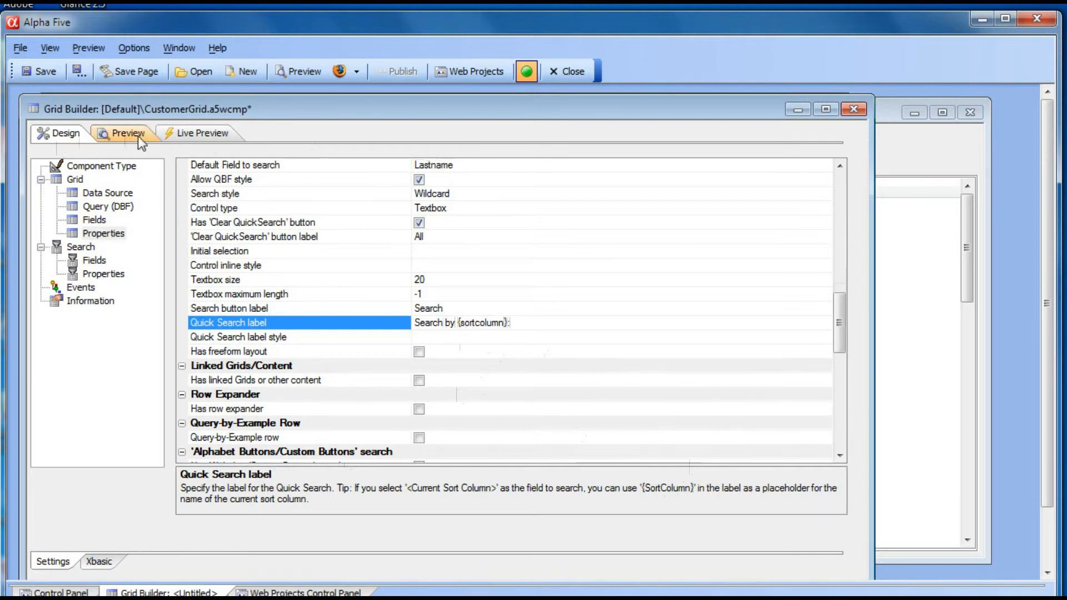
# - Save the grid component and sort the live preview grid by the Company column
pyautogui.click(38, 73)
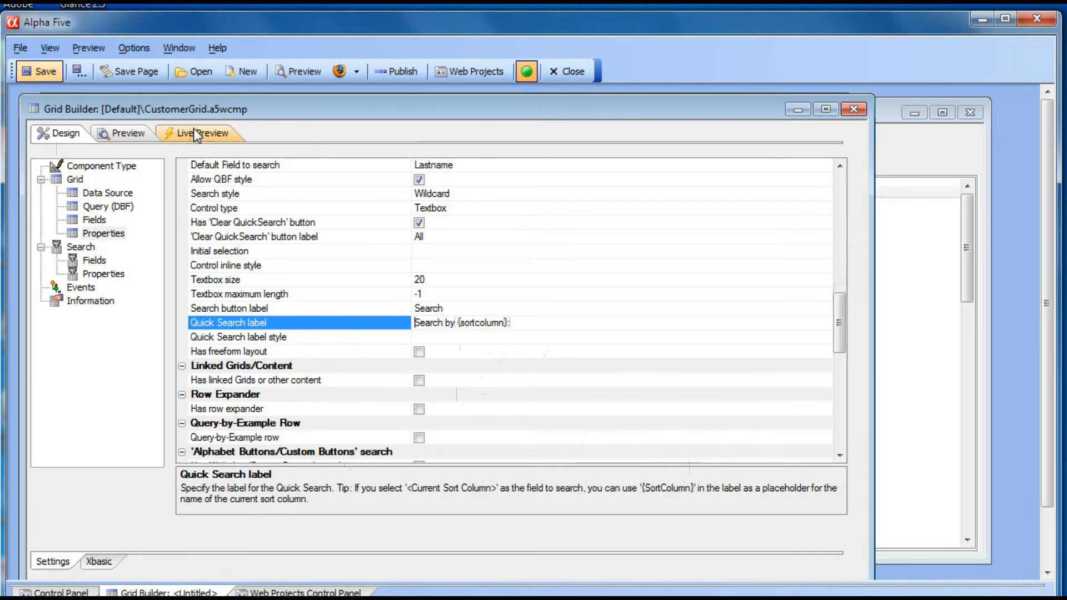
pyautogui.click(170, 134)
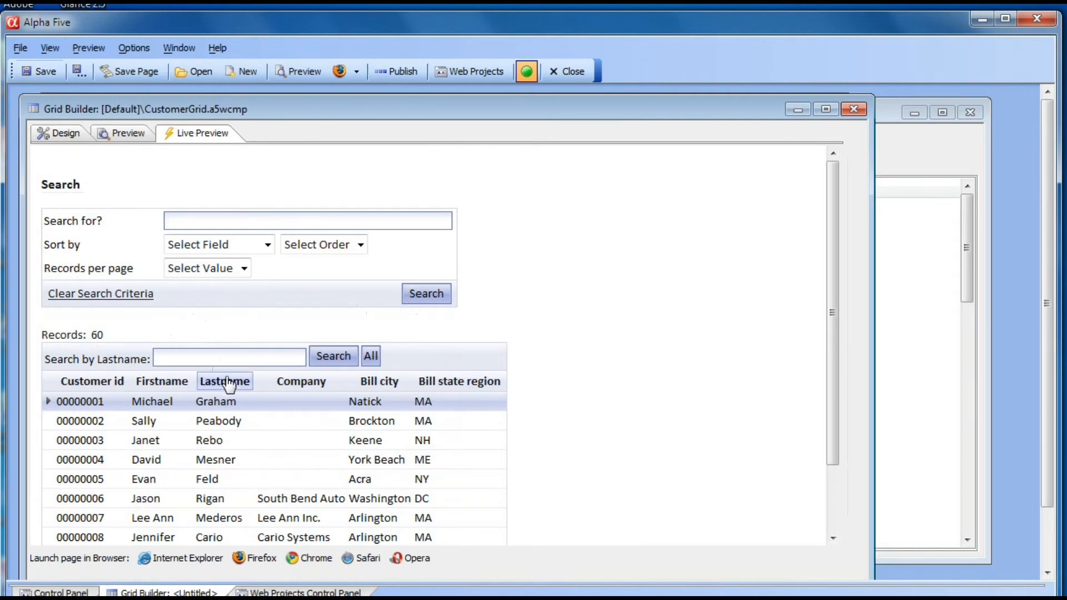
pyautogui.click(308, 382)
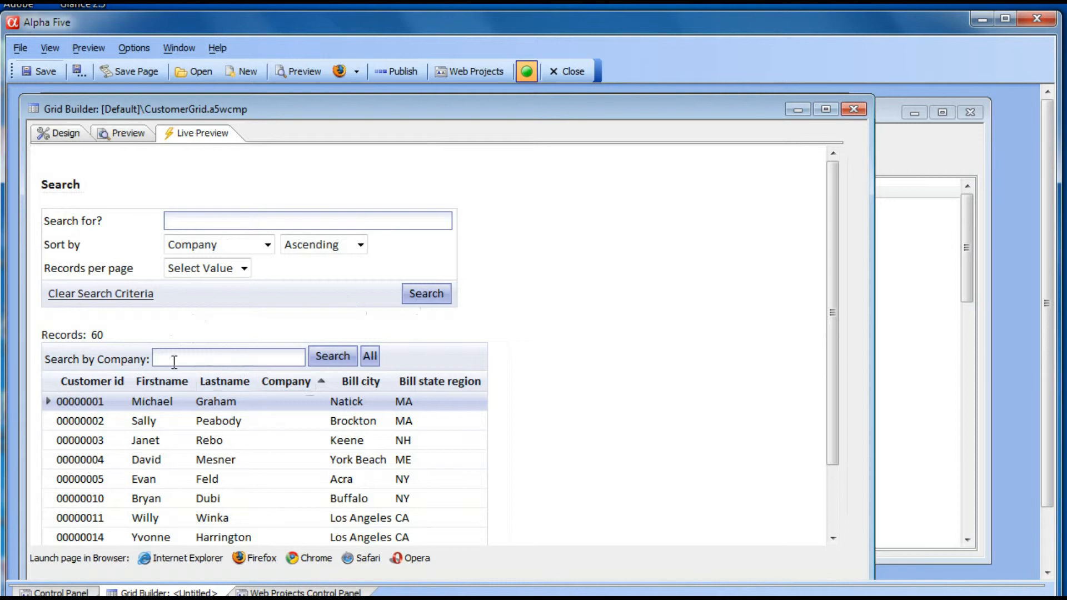
# - Quick-search the Company column for "is not blank"
pyautogui.click(194, 361)
pyautogui.write('is not blank')
pyautogui.click(332, 361)
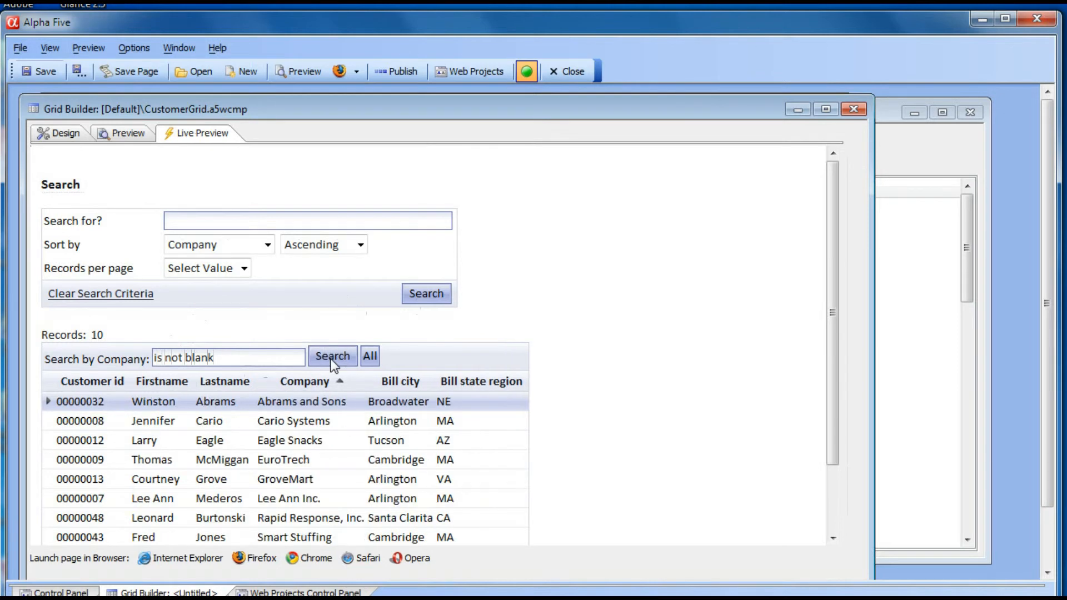
# - Quick-search the Company column for "is blank", then clear the search to show all records
pyautogui.scroll(-3, 291, 410)
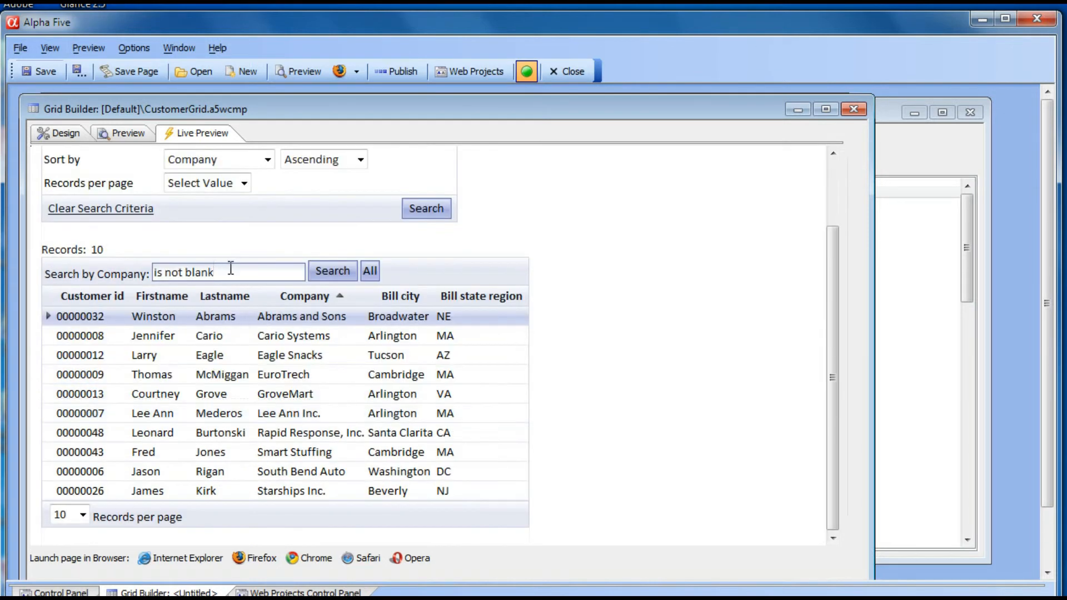
pyautogui.moveTo(214, 272); pyautogui.dragTo(153, 272)
pyautogui.write('is blank')
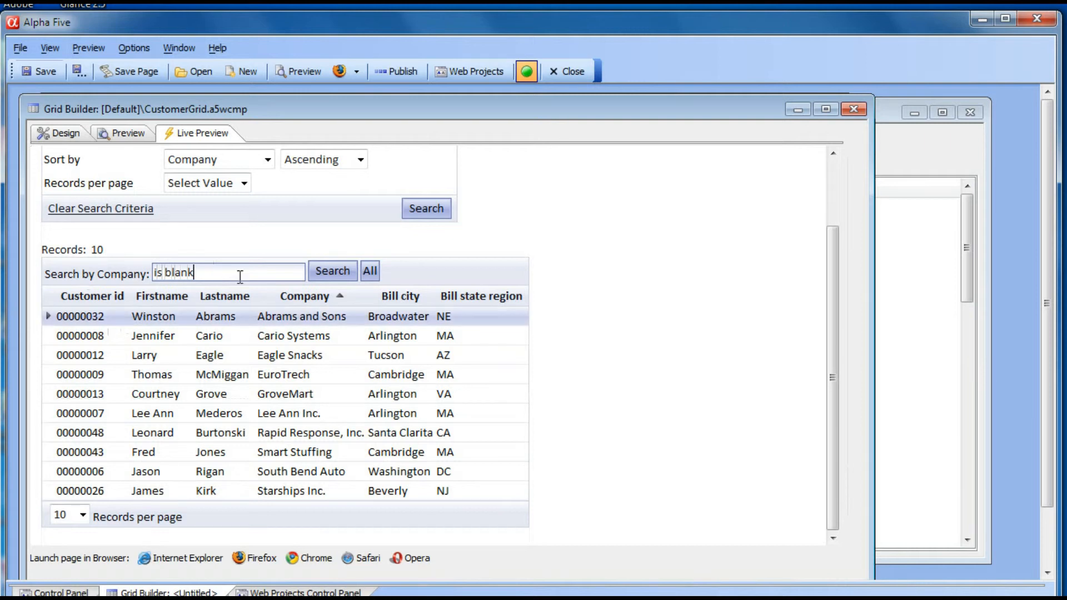
pyautogui.click(326, 270)
pyautogui.scroll(-1, 279, 358)
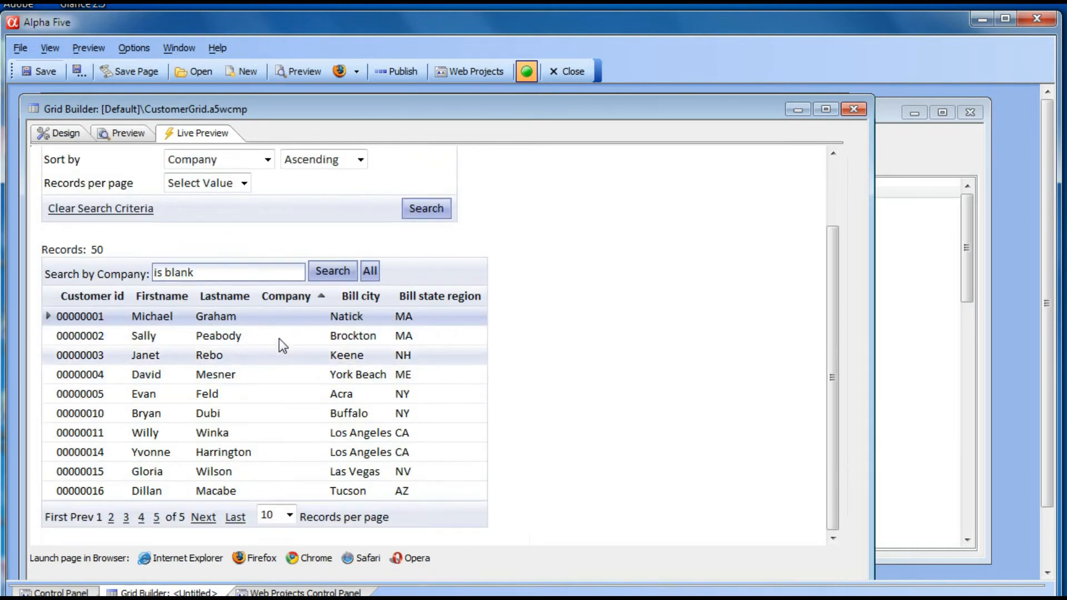
pyautogui.click(374, 273)
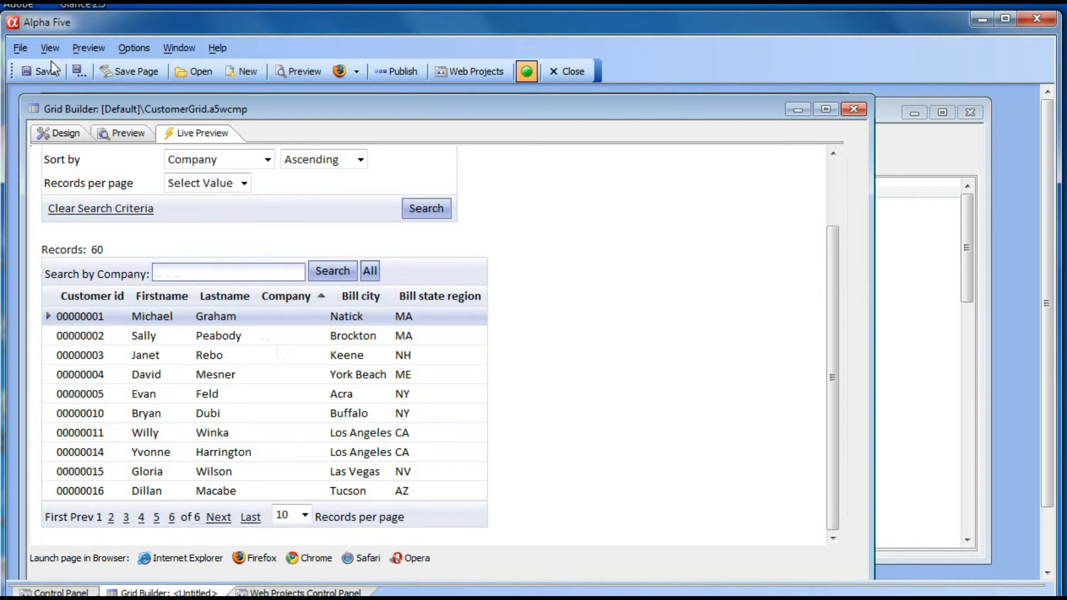
# - Enable the Alphabet Buttons search and set its search field to Lastname
pyautogui.click(54, 135)
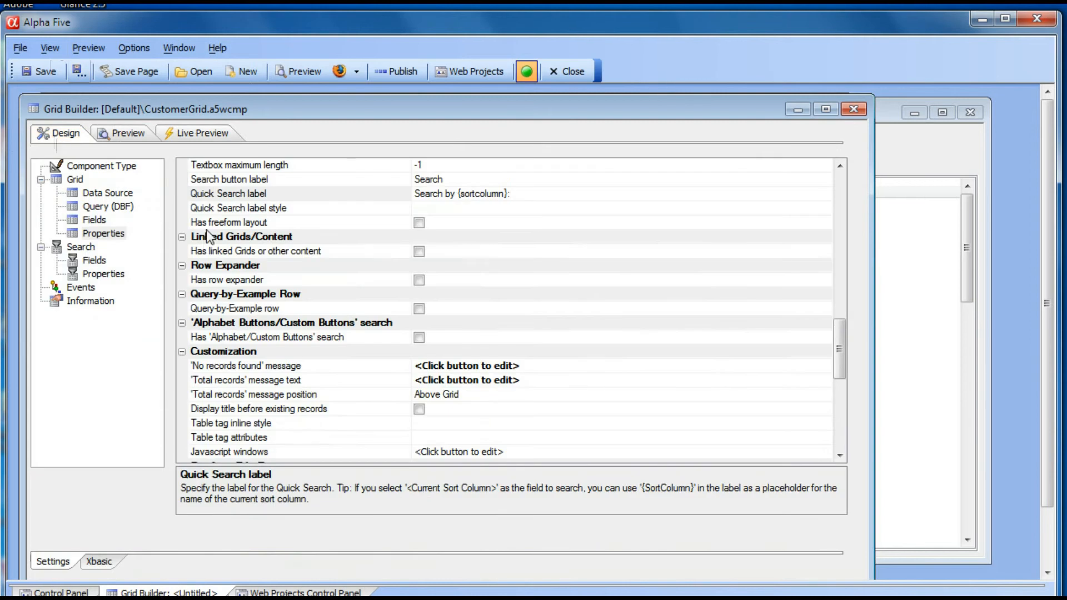
pyautogui.click(419, 338)
pyautogui.click(274, 366)
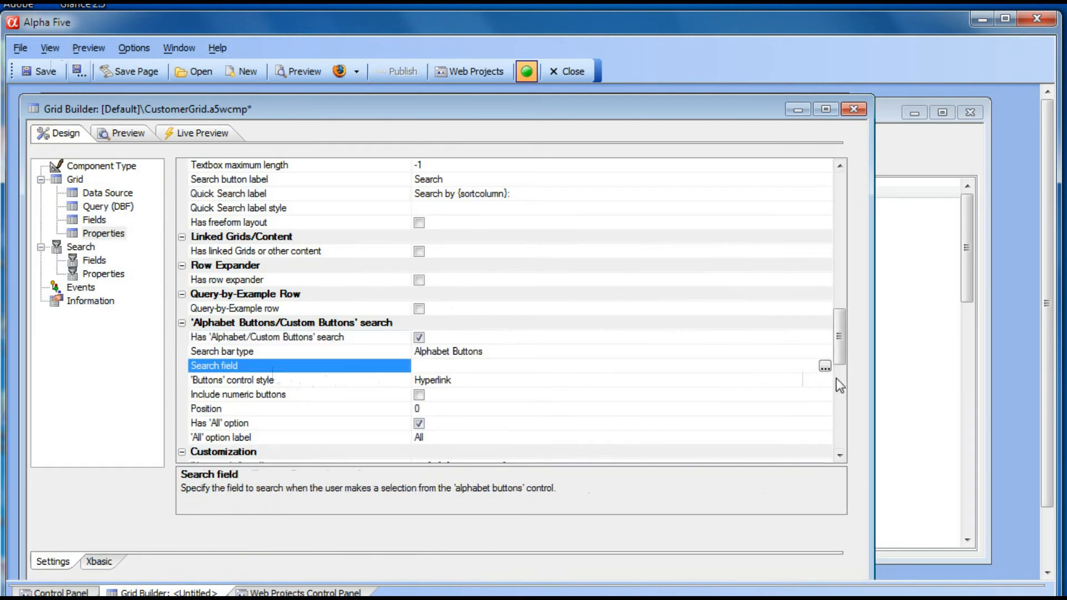
pyautogui.click(824, 366)
pyautogui.click(385, 327)
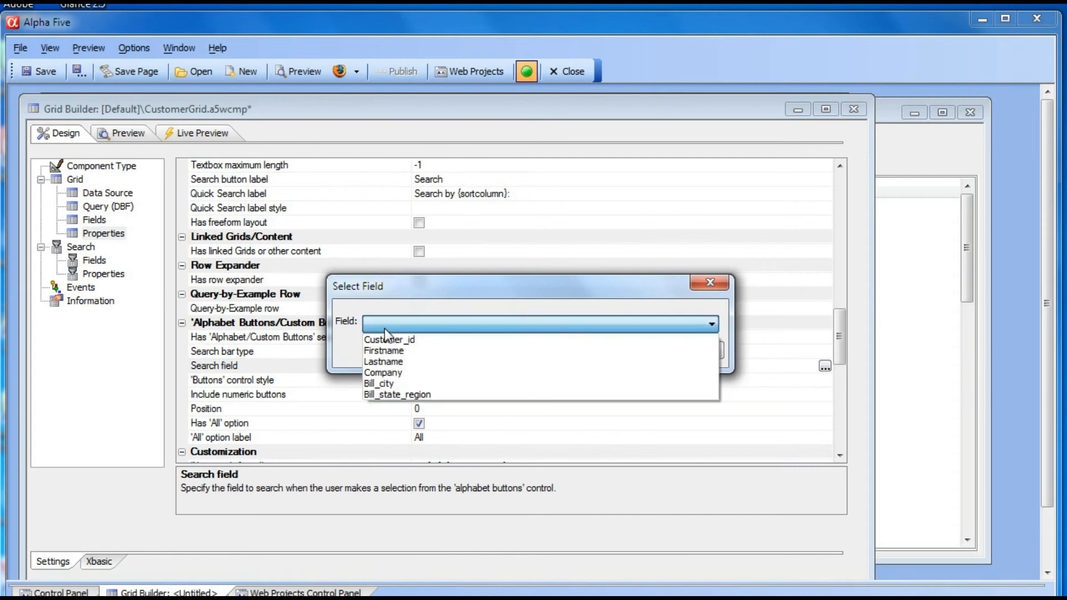
pyautogui.click(384, 360)
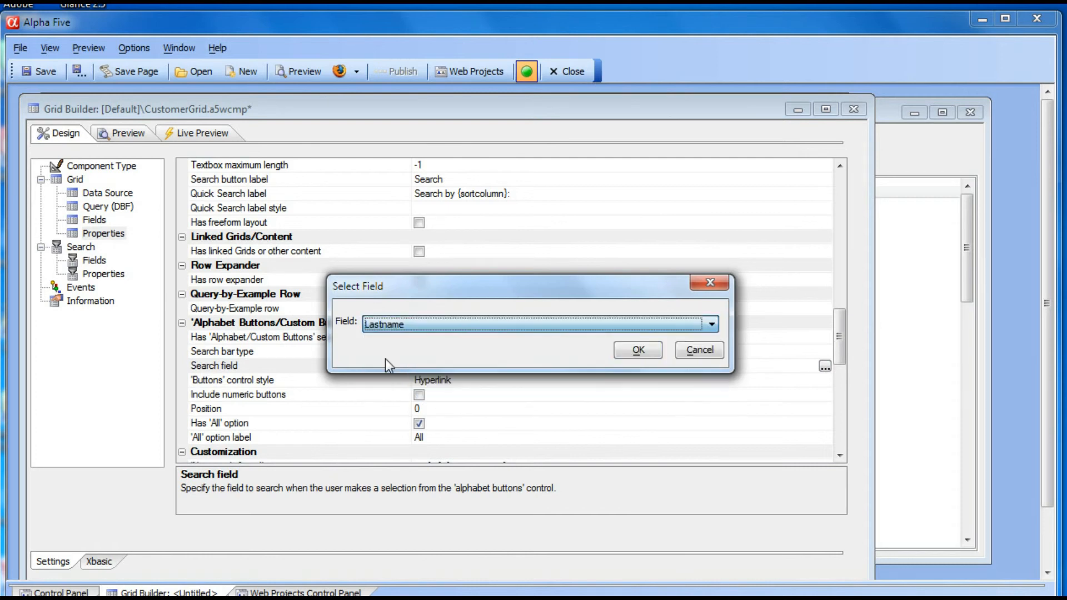
pyautogui.click(626, 352)
# - Test the alphabet filter in the live preview with letters A through D, then show all records
pyautogui.scroll(-3, 284, 327)
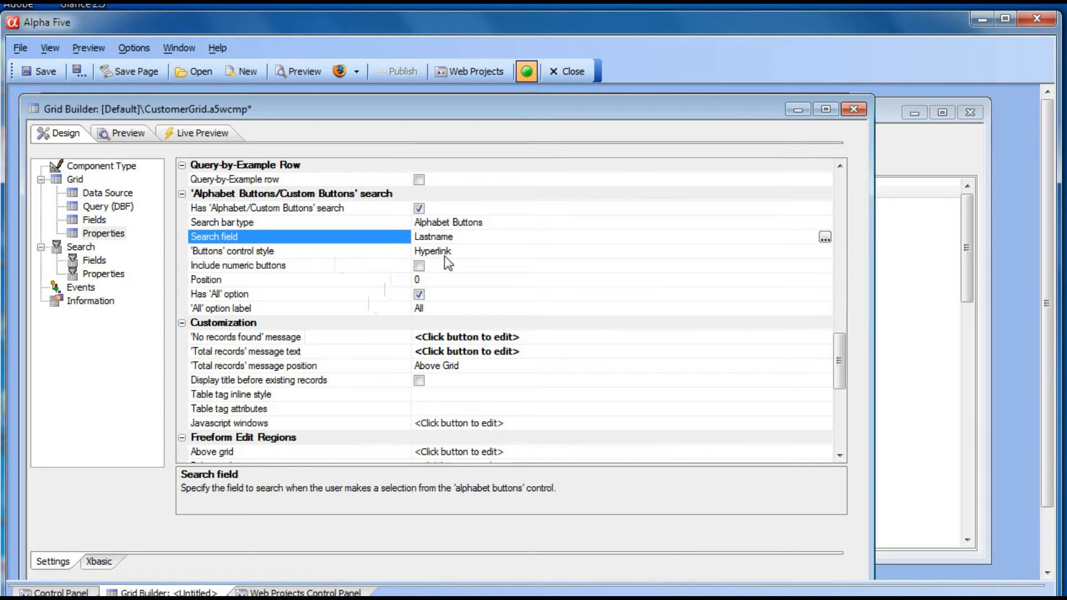
pyautogui.click(208, 134)
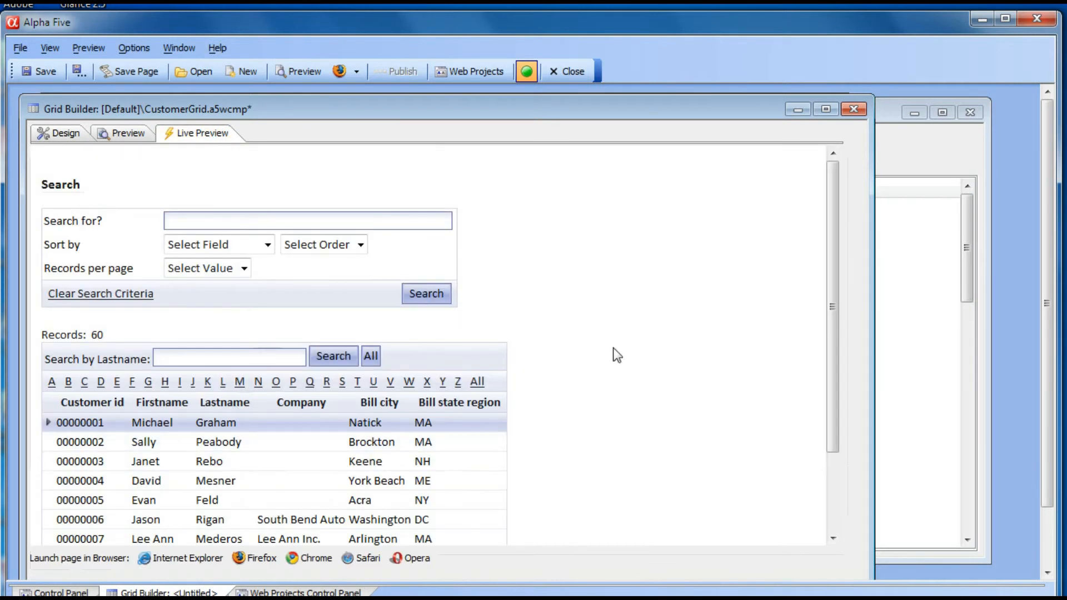
pyautogui.moveTo(835, 319); pyautogui.dragTo(834, 377)
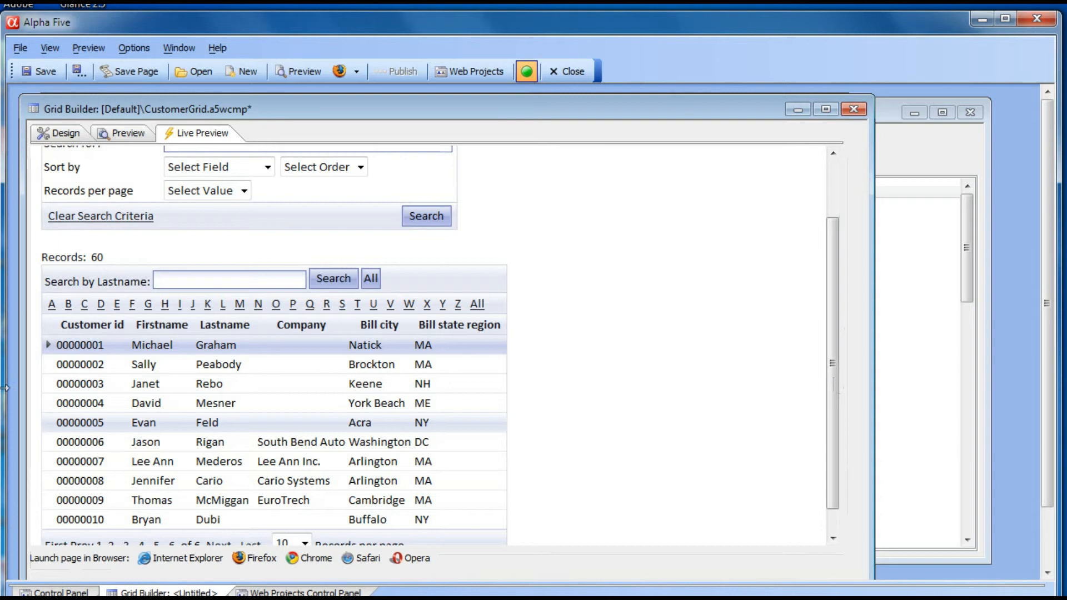
pyautogui.click(50, 305)
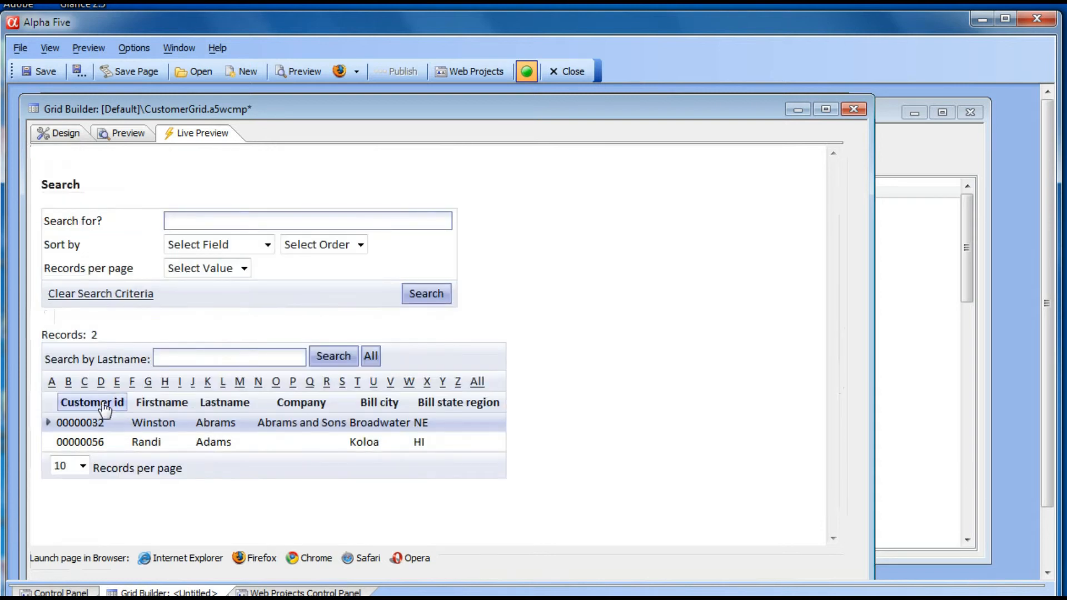
pyautogui.click(68, 382)
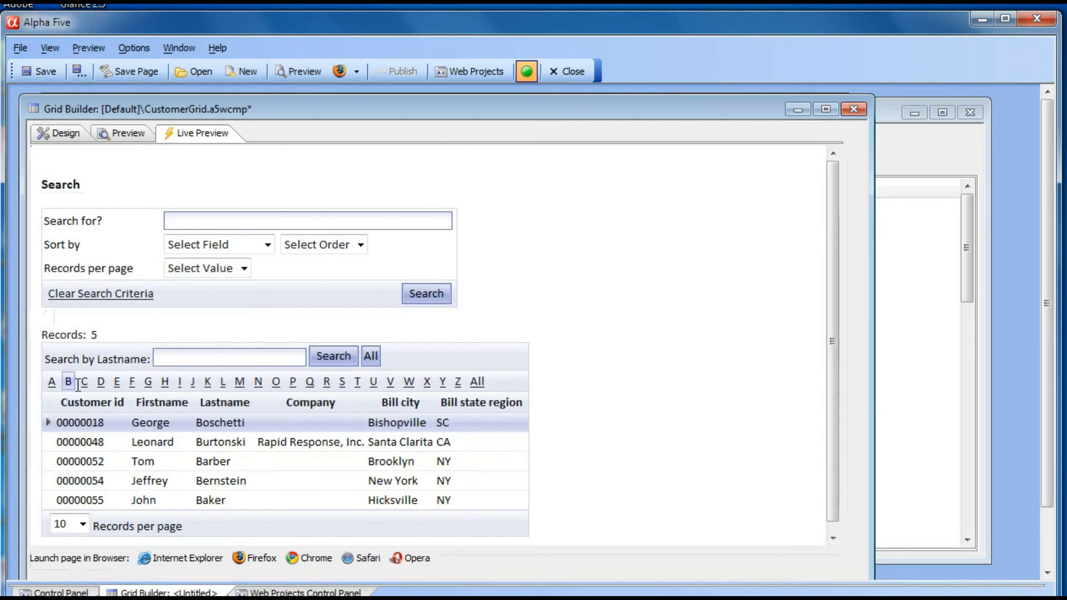
pyautogui.click(85, 382)
pyautogui.click(100, 384)
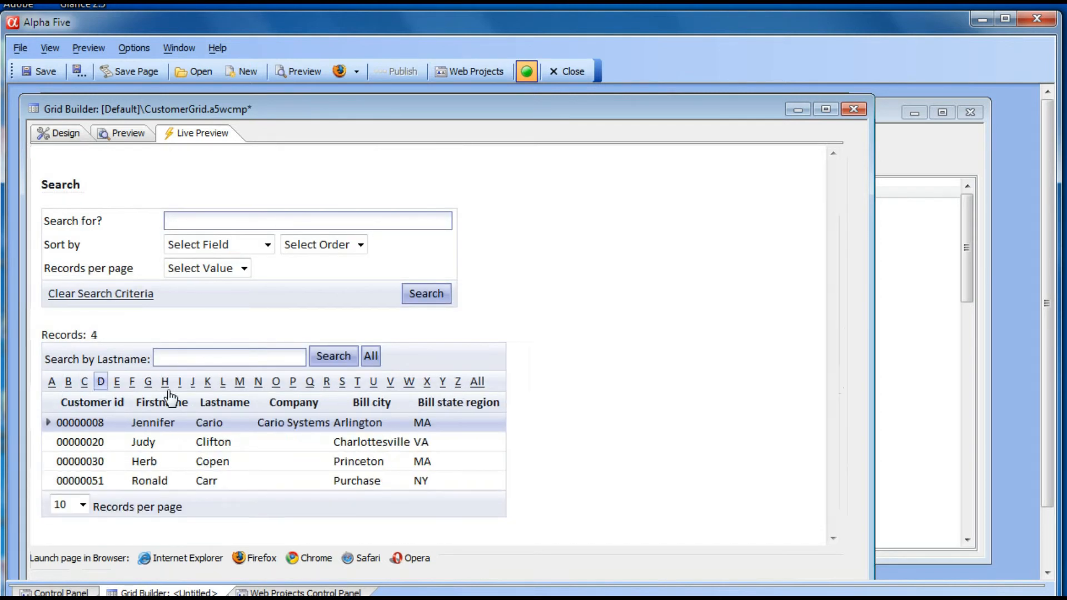
pyautogui.click(477, 383)
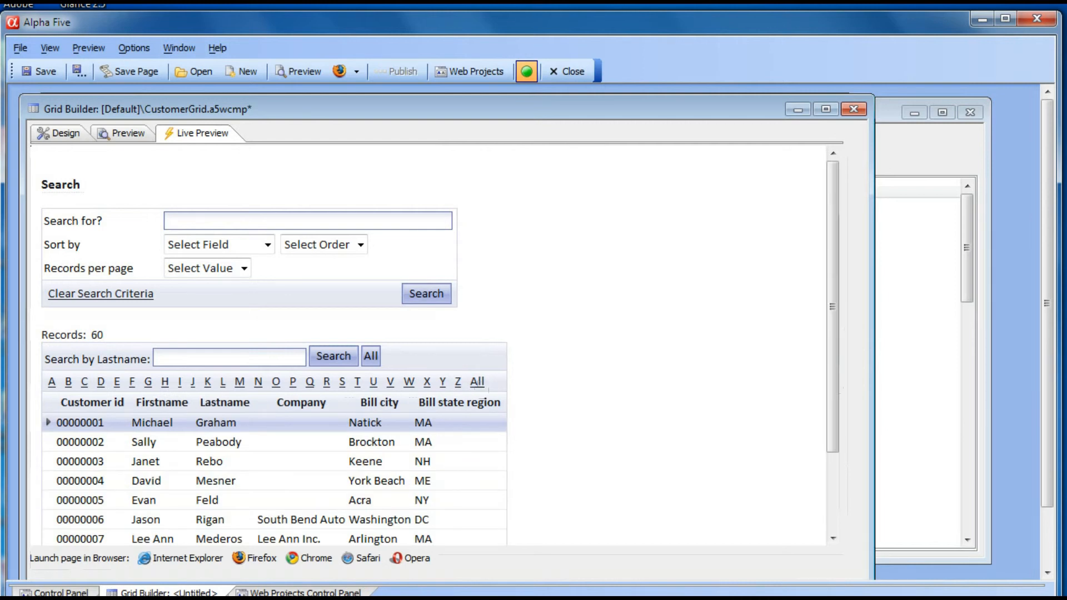
# - Set the alphabet buttons control style to Buttons
pyautogui.click(69, 136)
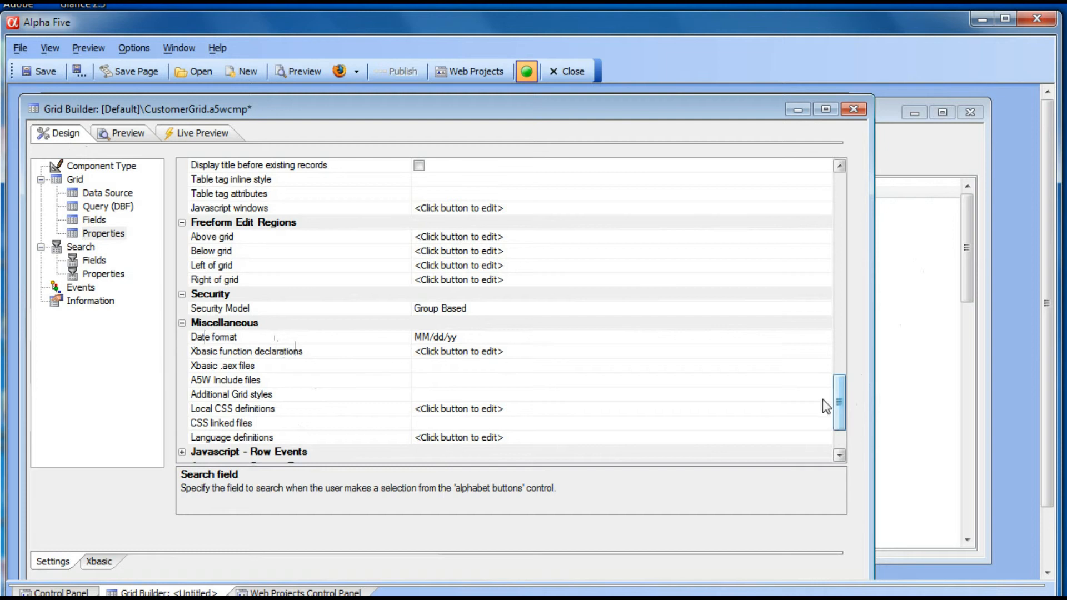
pyautogui.scroll(1, 844, 405)
pyautogui.moveTo(844, 405); pyautogui.dragTo(855, 352)
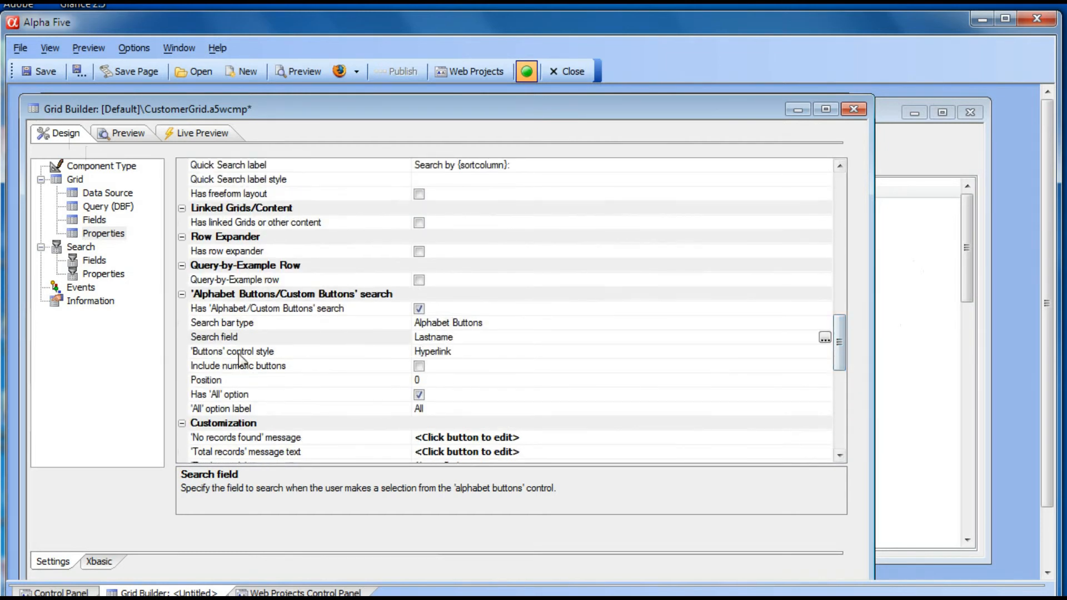
pyautogui.click(822, 351)
pyautogui.click(824, 351)
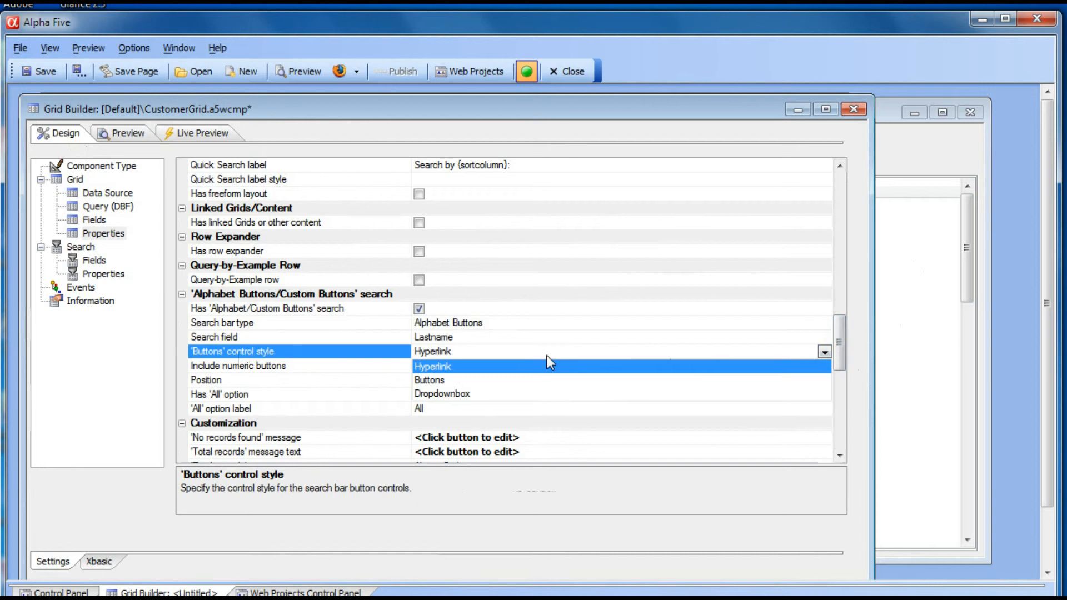
pyautogui.click(432, 381)
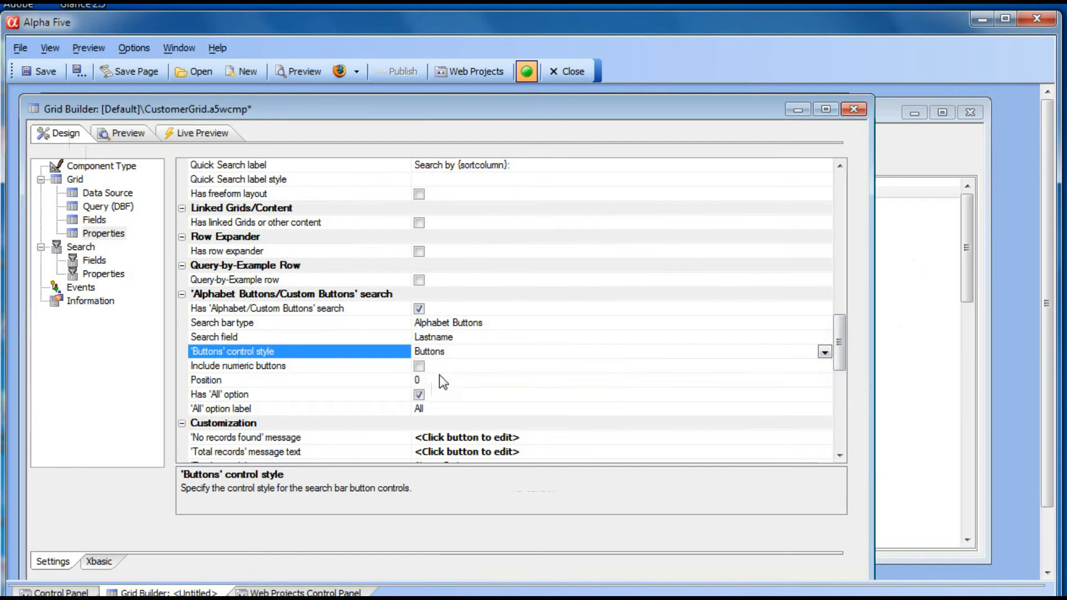
# - Test the button-style alphabet filter in the live preview with letters F and G
pyautogui.click(190, 136)
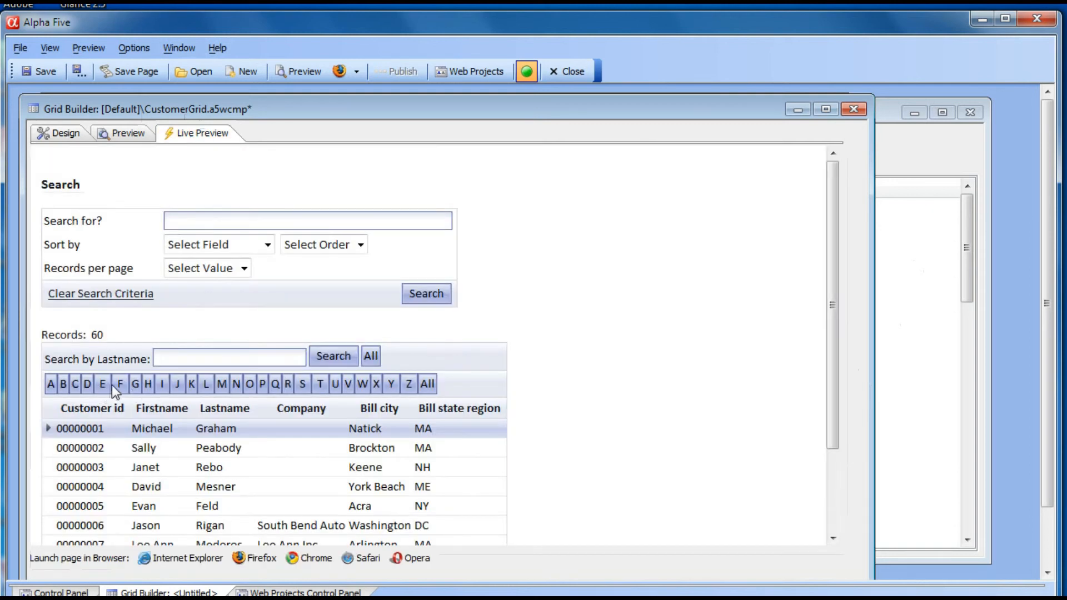
pyautogui.click(121, 385)
pyautogui.click(136, 385)
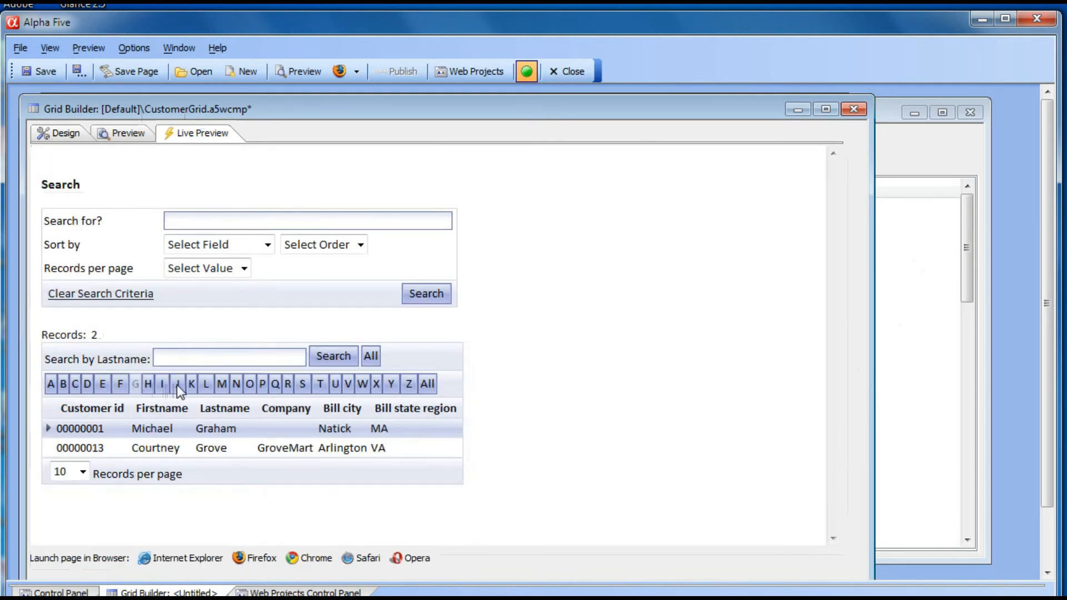
# - Test the button-style alphabet filter in the live preview with letters J and M
pyautogui.click(177, 384)
pyautogui.click(221, 384)
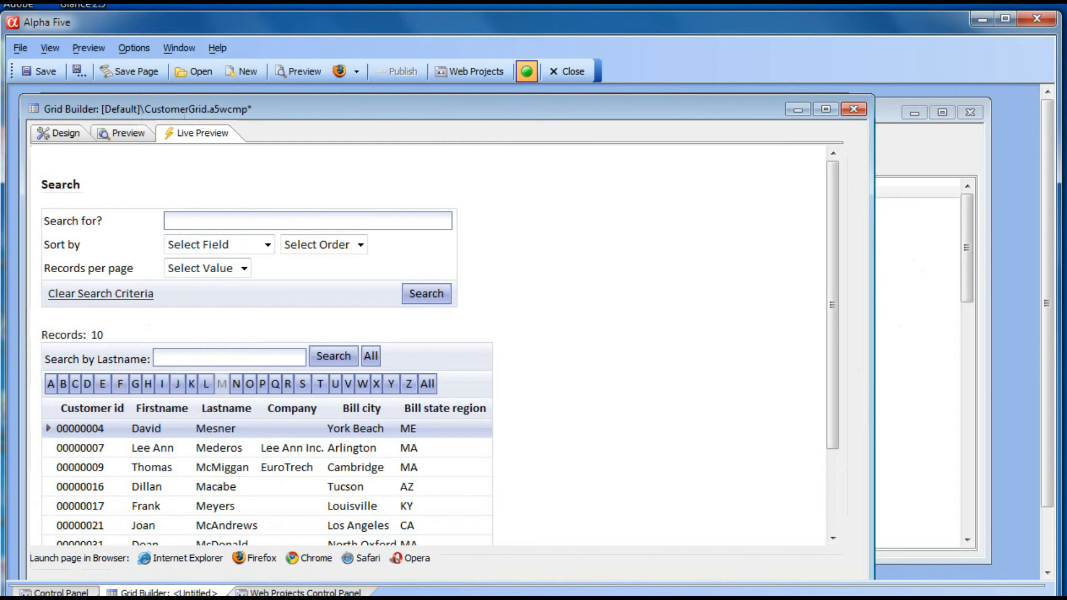
# - Set the alphabet buttons control style to Dropdownbox
pyautogui.click(52, 137)
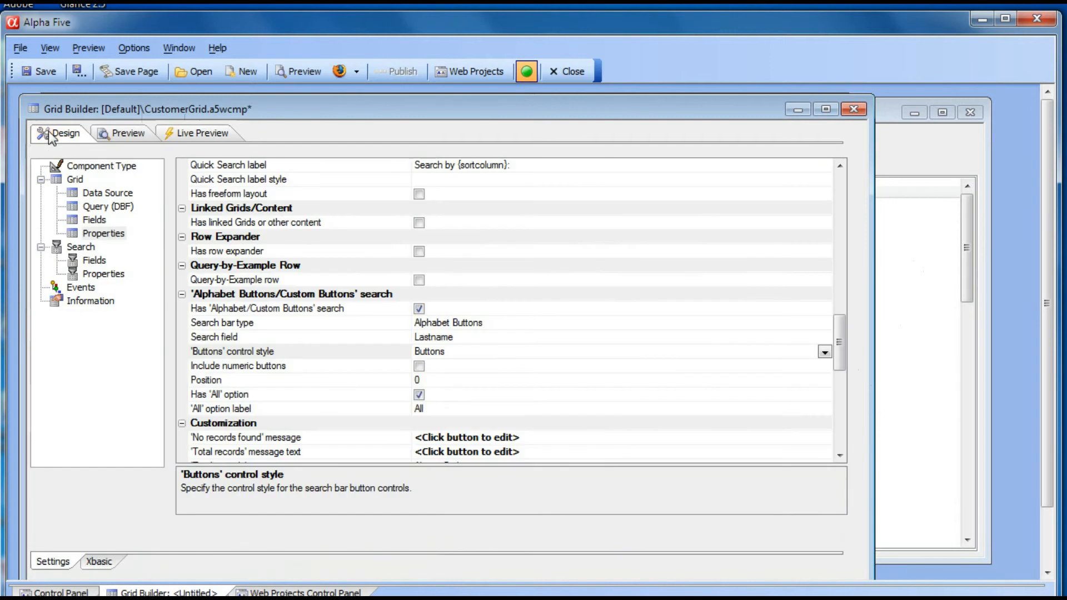
pyautogui.click(373, 351)
pyautogui.click(825, 352)
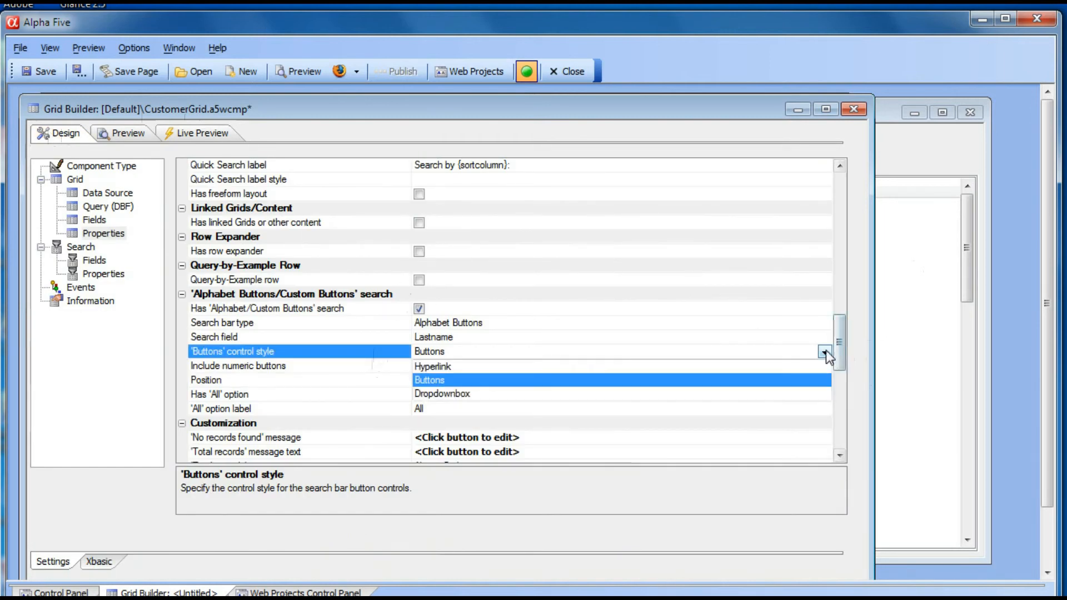
pyautogui.click(488, 392)
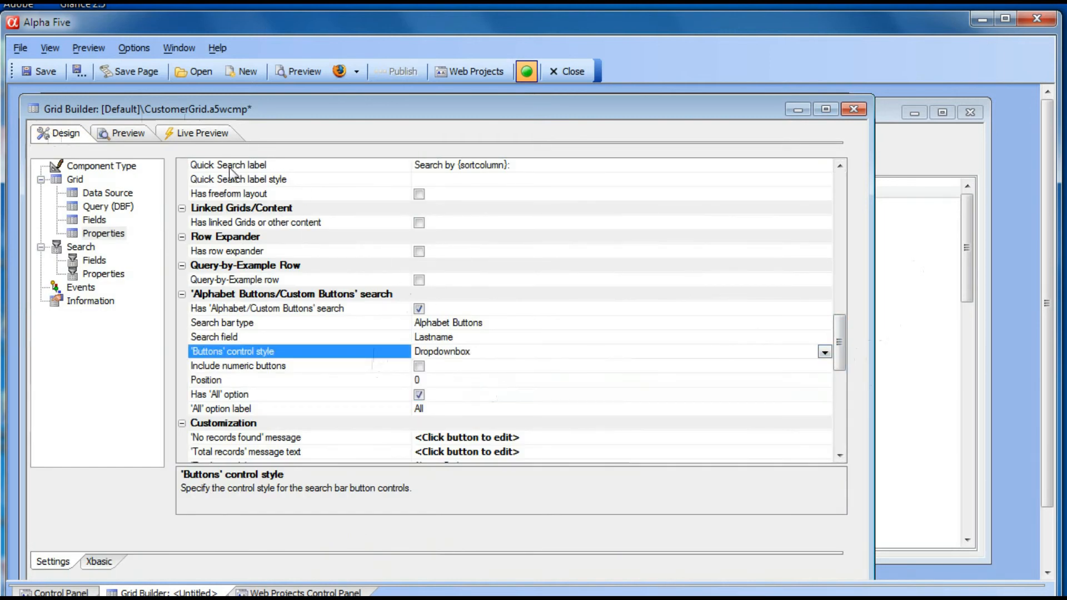
# - Test the dropdown alphabet filter in the live preview with letters M, C and H
pyautogui.click(195, 139)
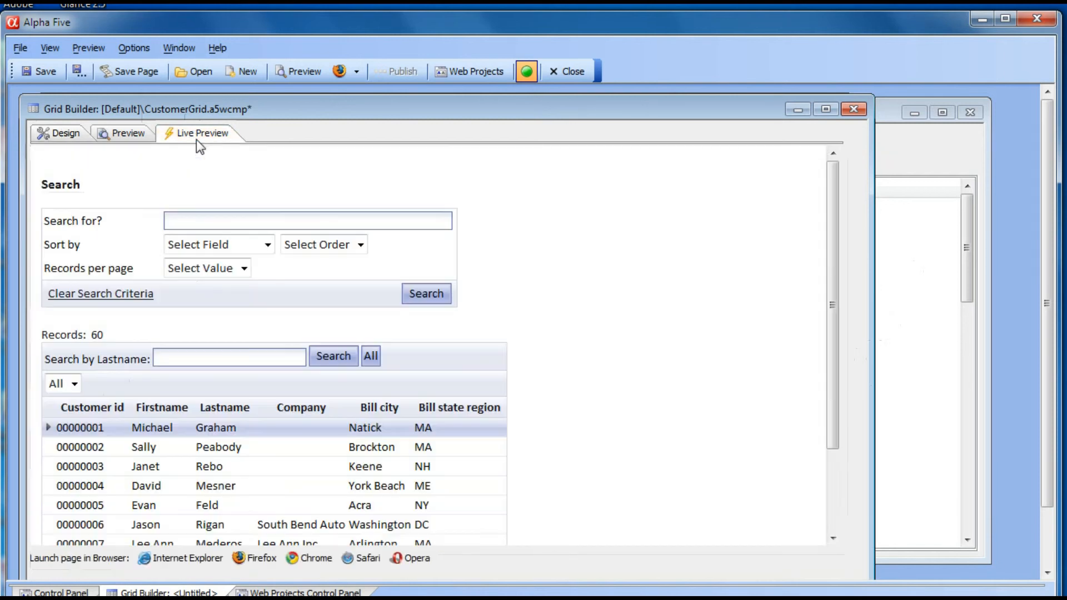
pyautogui.click(74, 383)
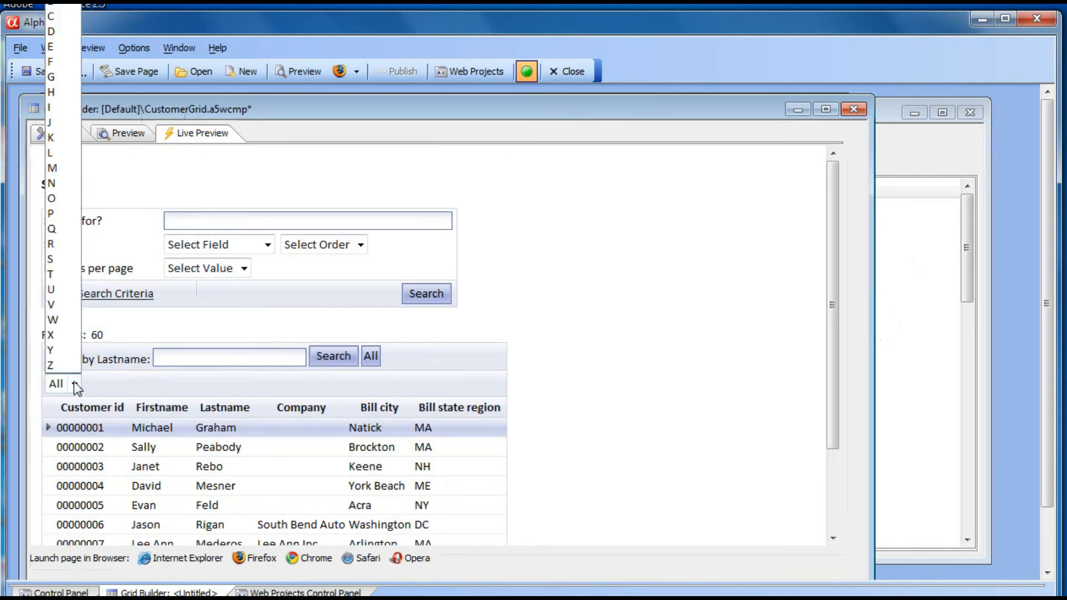
pyautogui.click(67, 169)
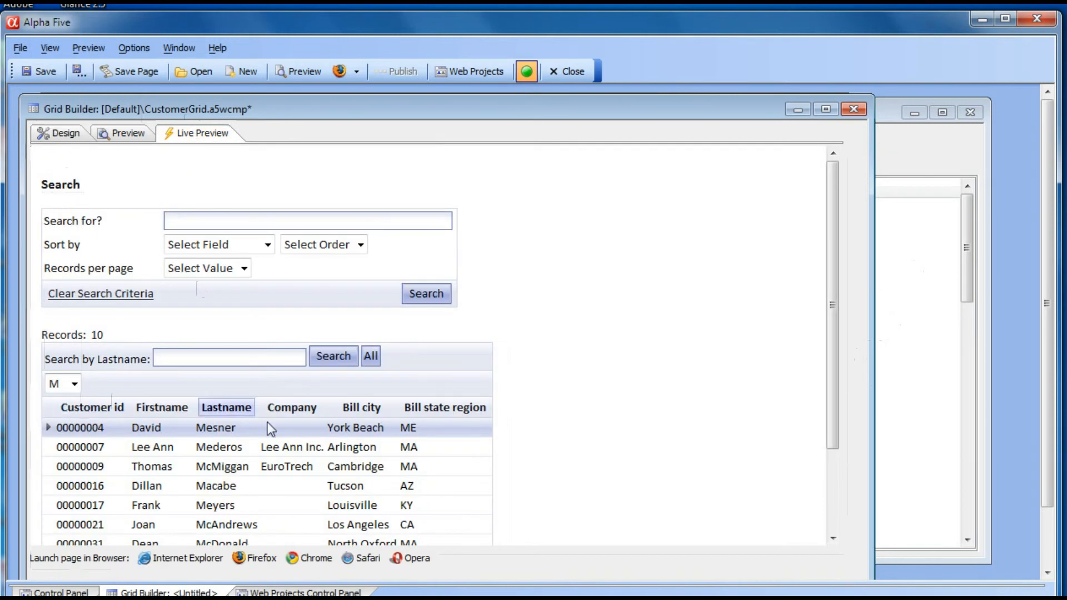
pyautogui.scroll(-2, 290, 406)
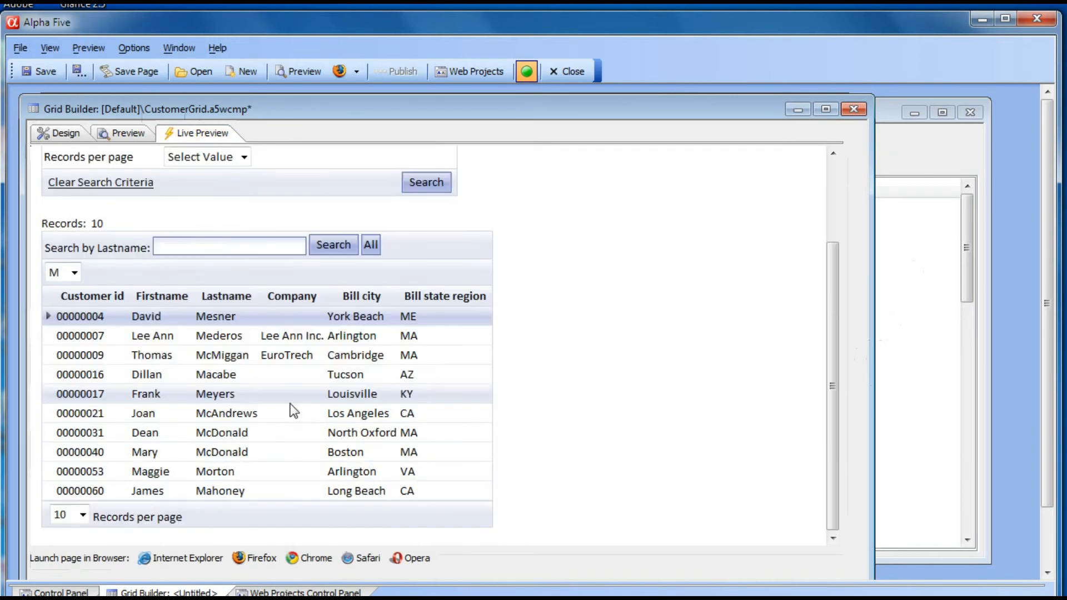
pyautogui.click(74, 271)
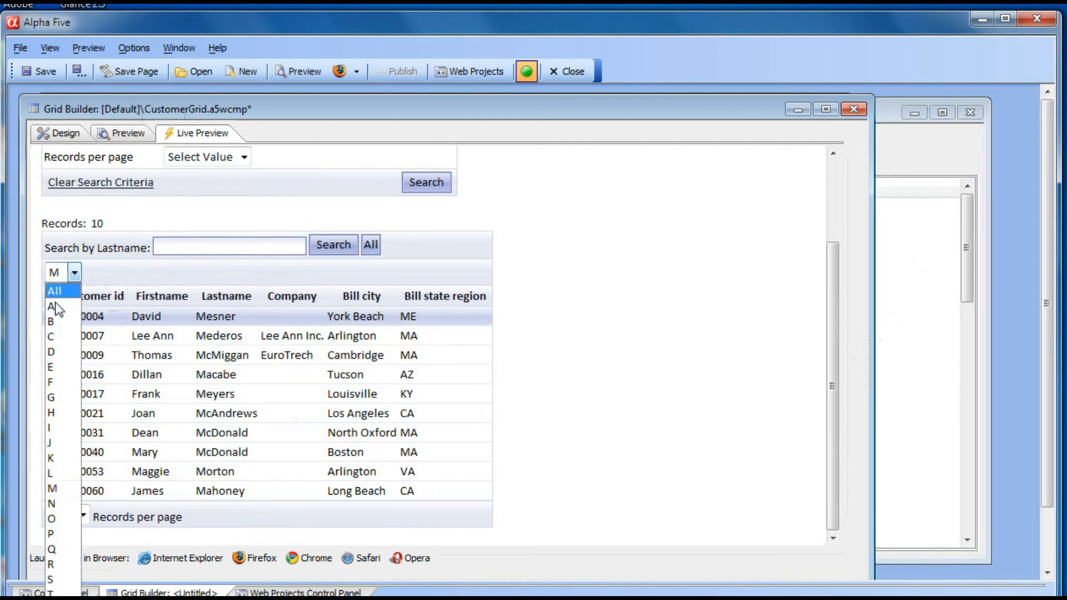
pyautogui.click(48, 332)
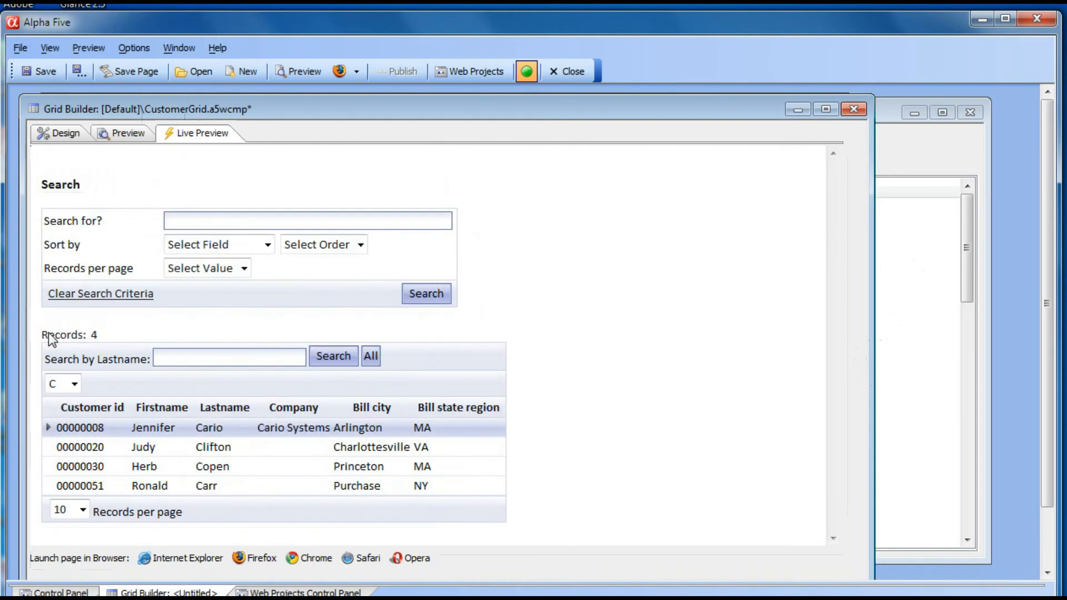
pyautogui.click(74, 383)
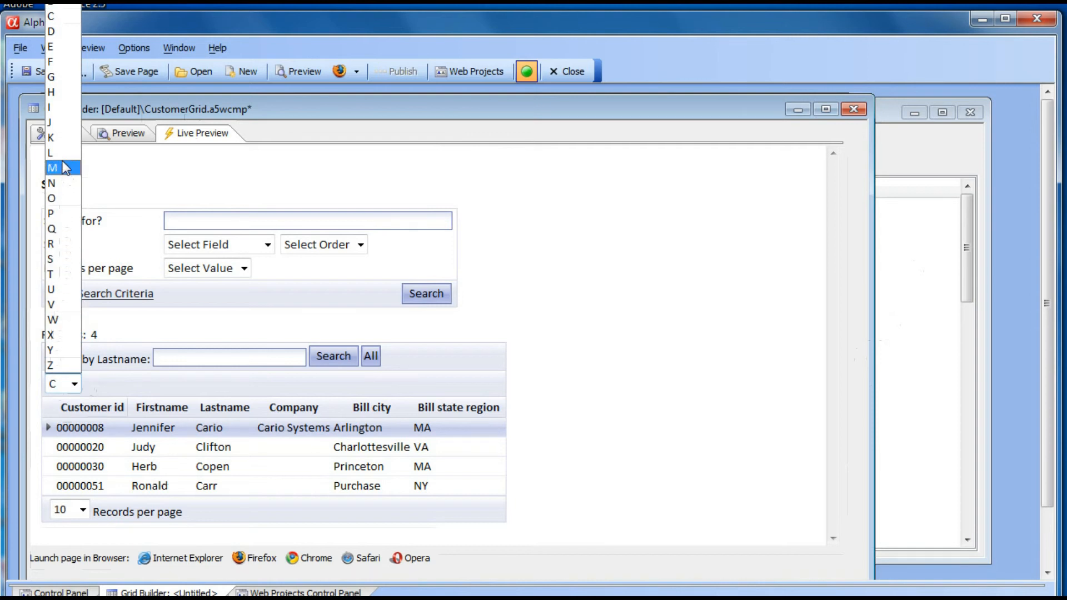
pyautogui.click(55, 91)
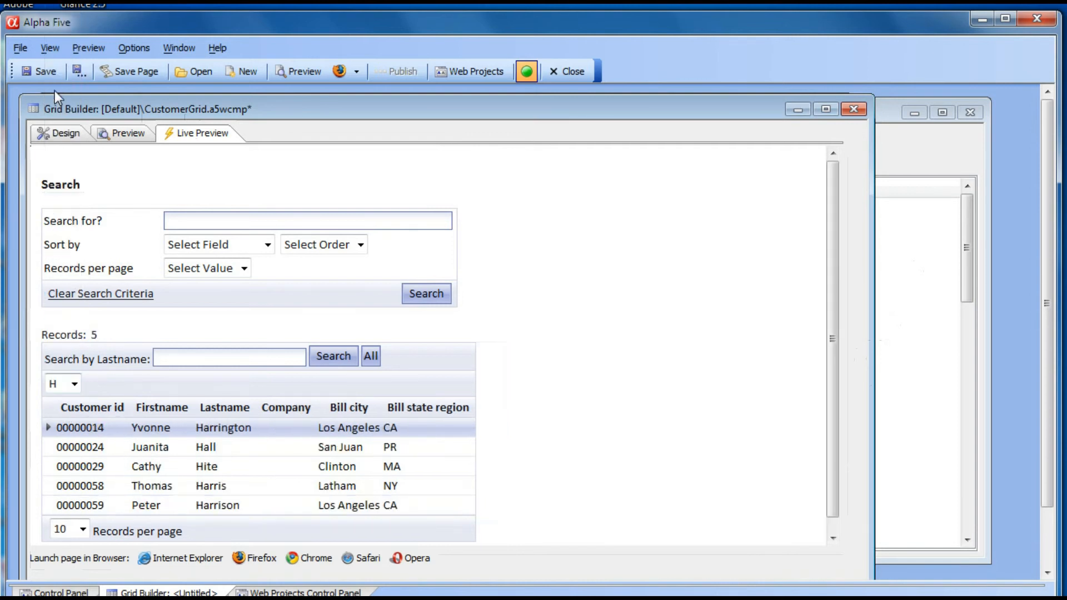
pyautogui.click(207, 431)
# - Enable the Query-by-Example row for the grid
pyautogui.click(58, 133)
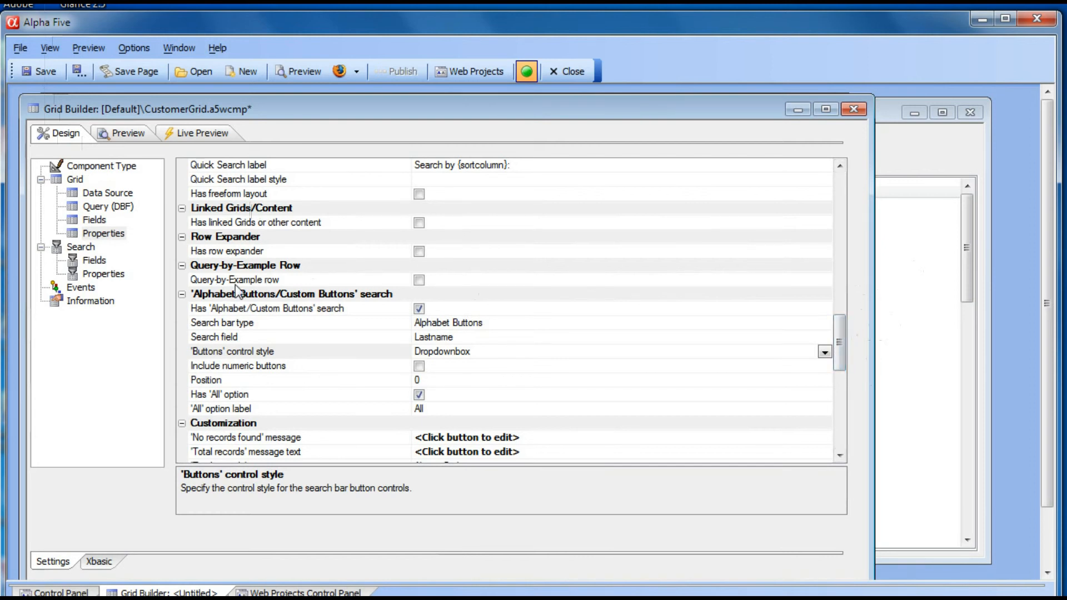
pyautogui.click(420, 279)
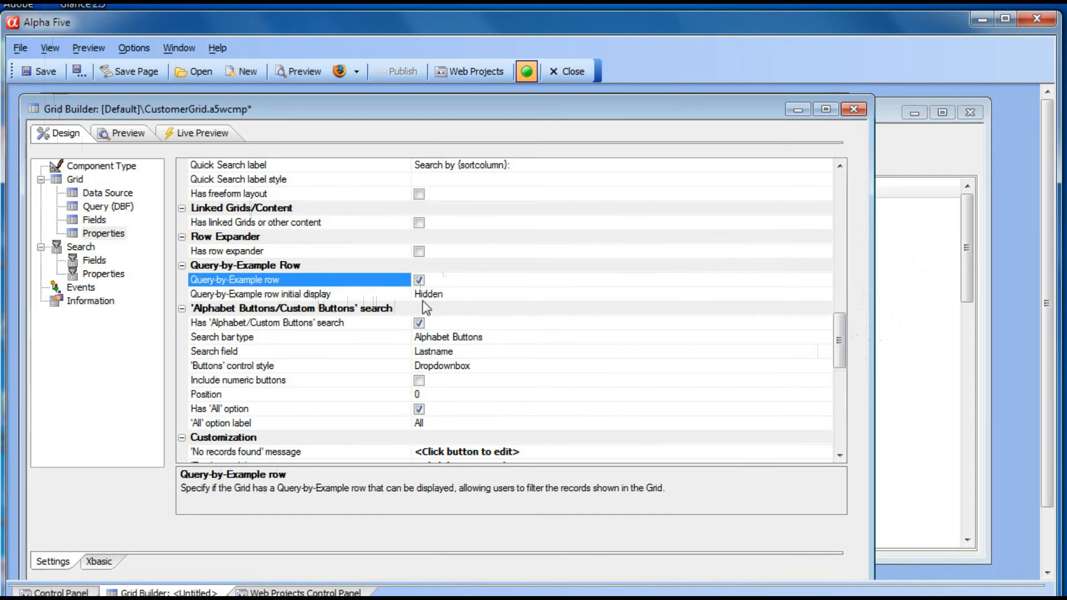
# - Show the QBE row in the live preview and filter Lastname by exact match on smith
pyautogui.click(188, 133)
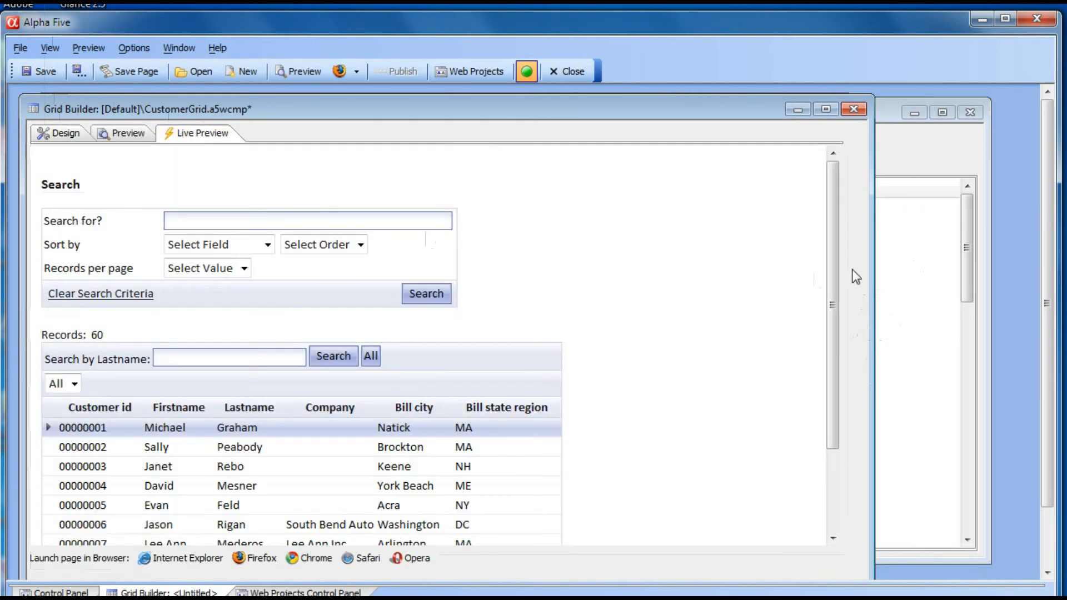
pyautogui.moveTo(834, 280); pyautogui.dragTo(859, 388)
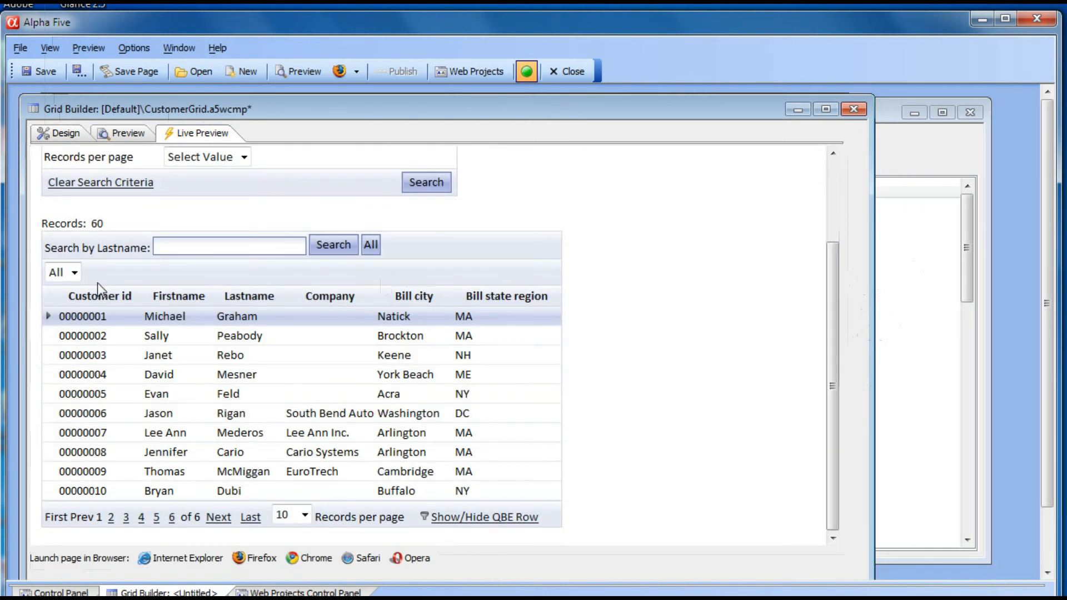
pyautogui.click(469, 518)
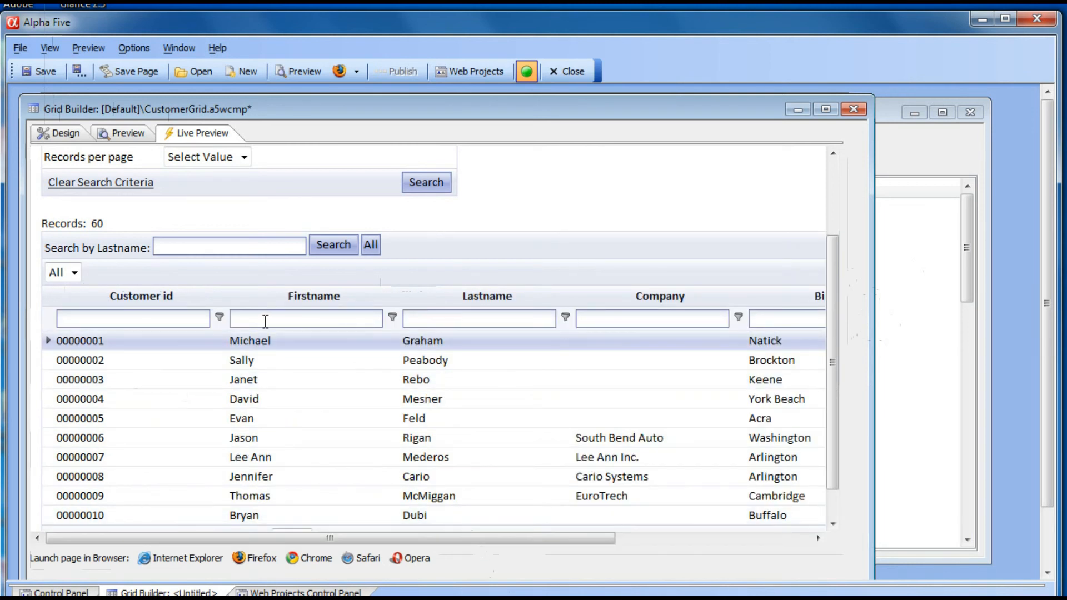
pyautogui.click(431, 318)
pyautogui.write('smith')
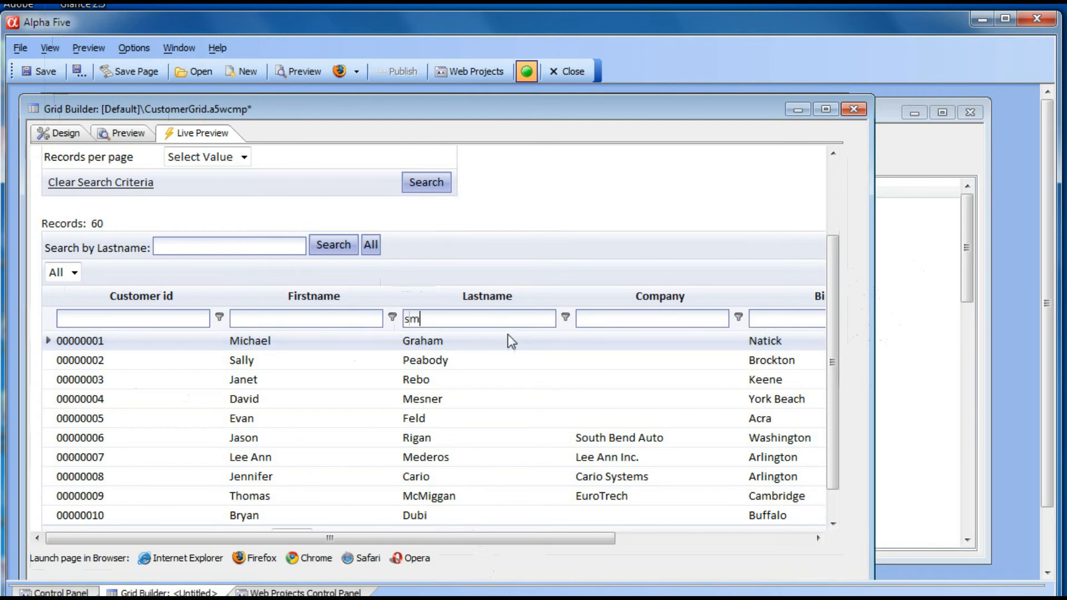
pyautogui.click(566, 317)
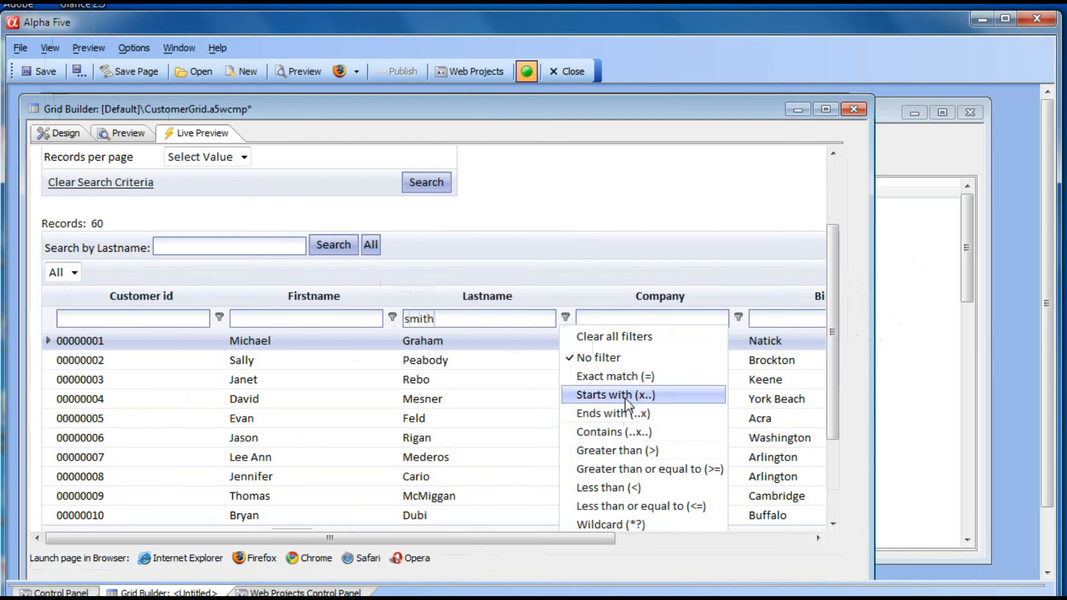
pyautogui.click(627, 377)
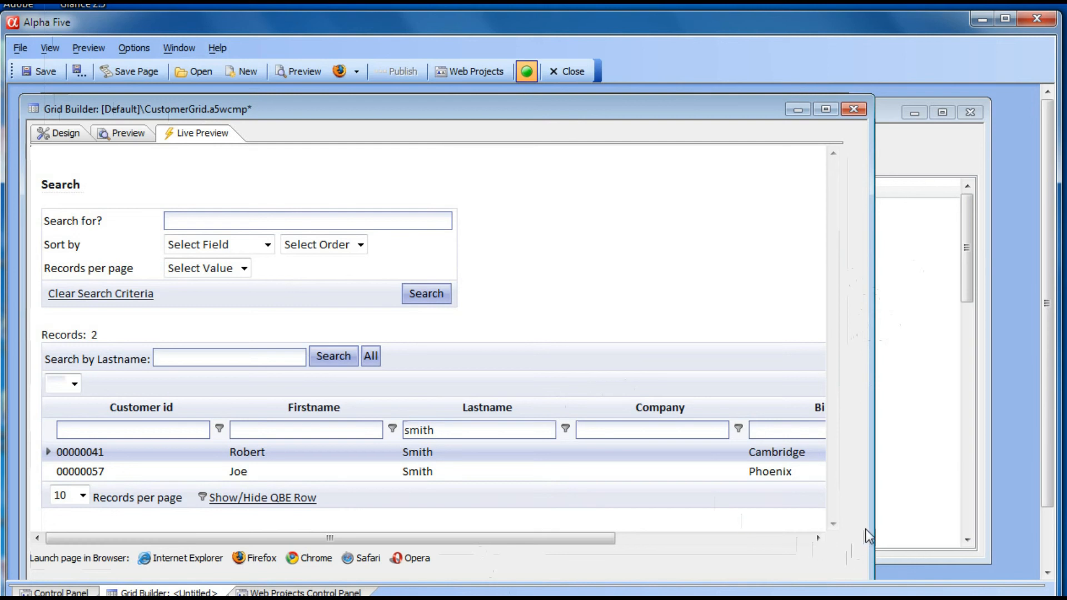
# - Add a Bill state region filter in the QBE row for values starting with ma
pyautogui.moveTo(870, 526); pyautogui.dragTo(997, 526)
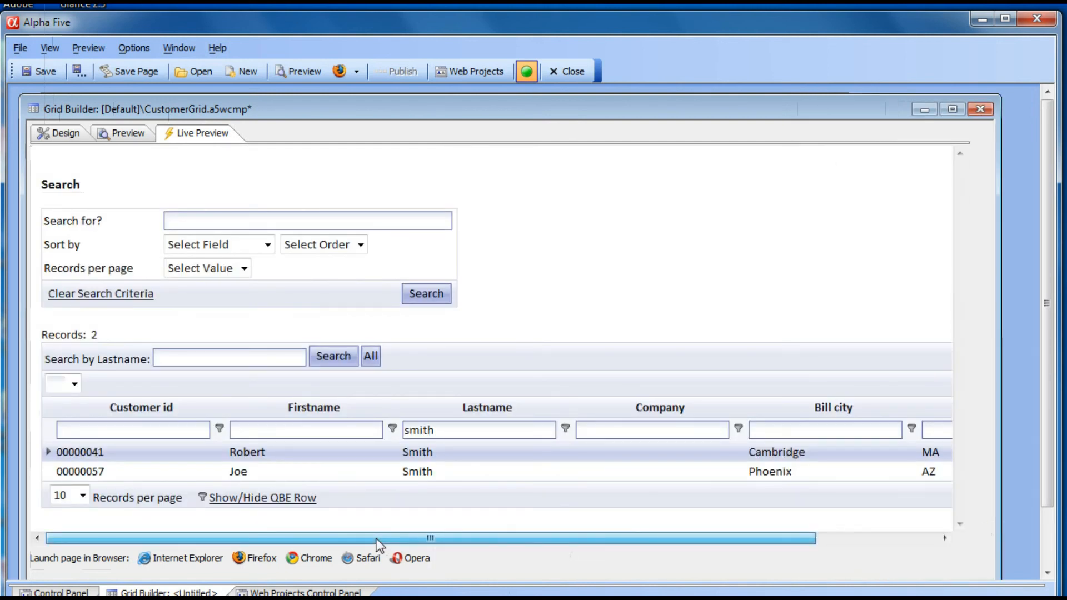
pyautogui.moveTo(378, 542); pyautogui.dragTo(609, 547)
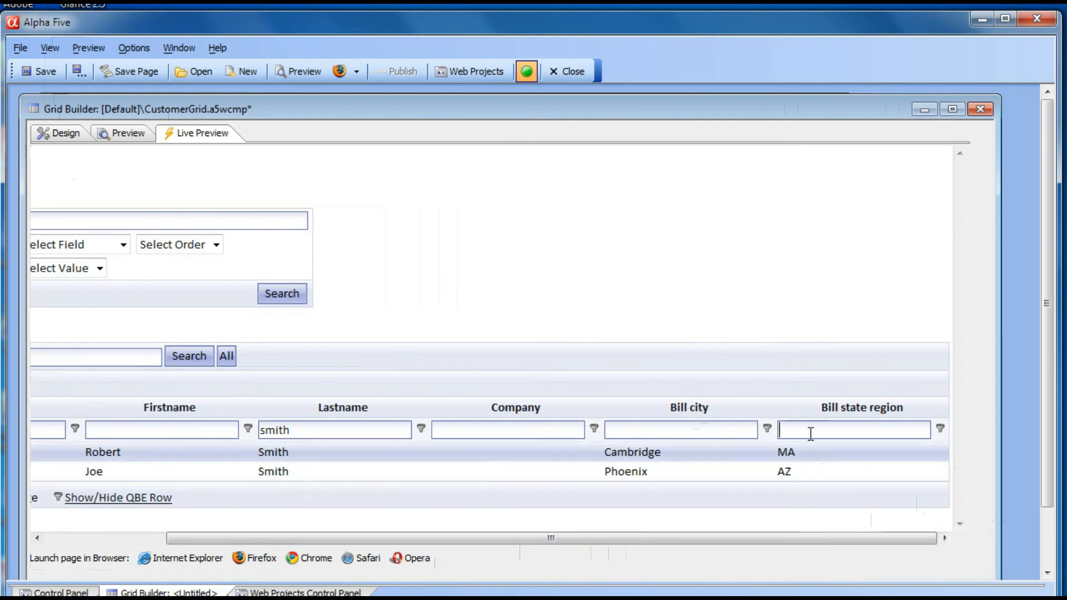
pyautogui.write('ma')
pyautogui.click(941, 428)
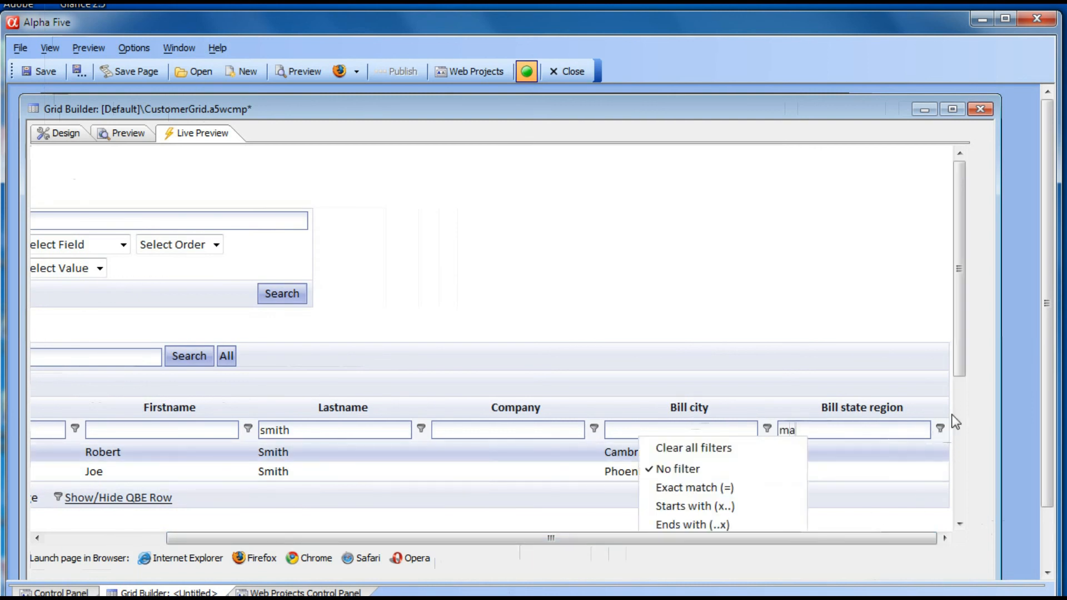
pyautogui.click(675, 505)
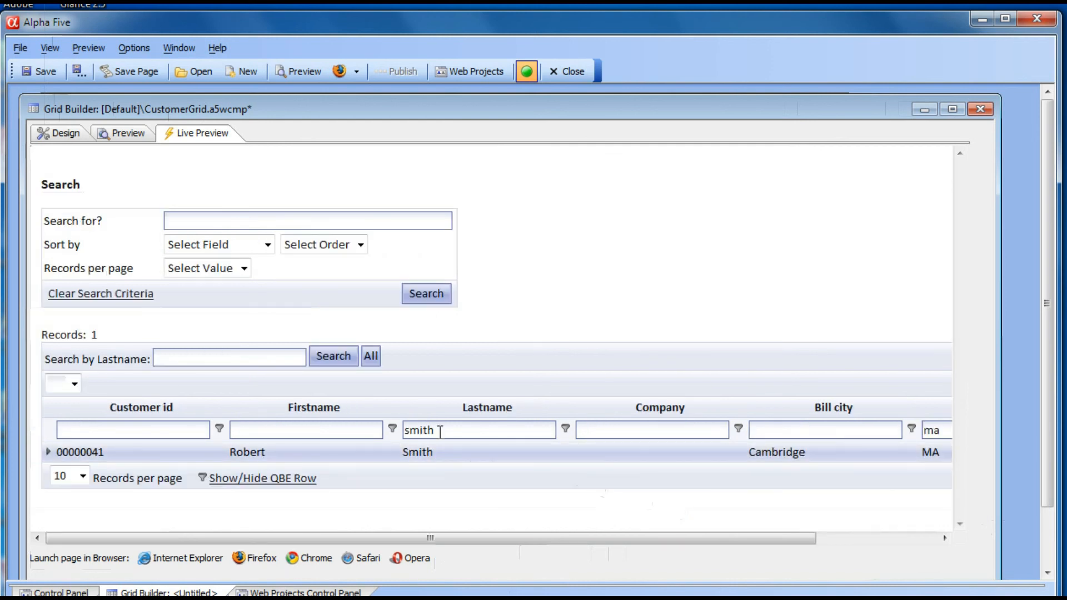
pyautogui.moveTo(425, 543); pyautogui.dragTo(658, 539)
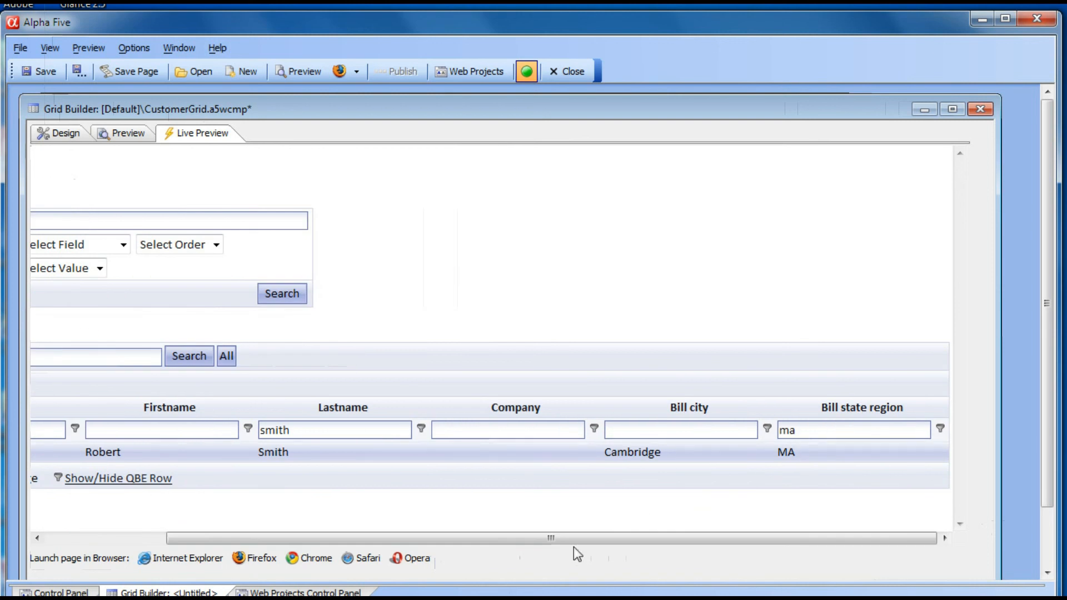
pyautogui.moveTo(577, 538); pyautogui.dragTo(408, 538)
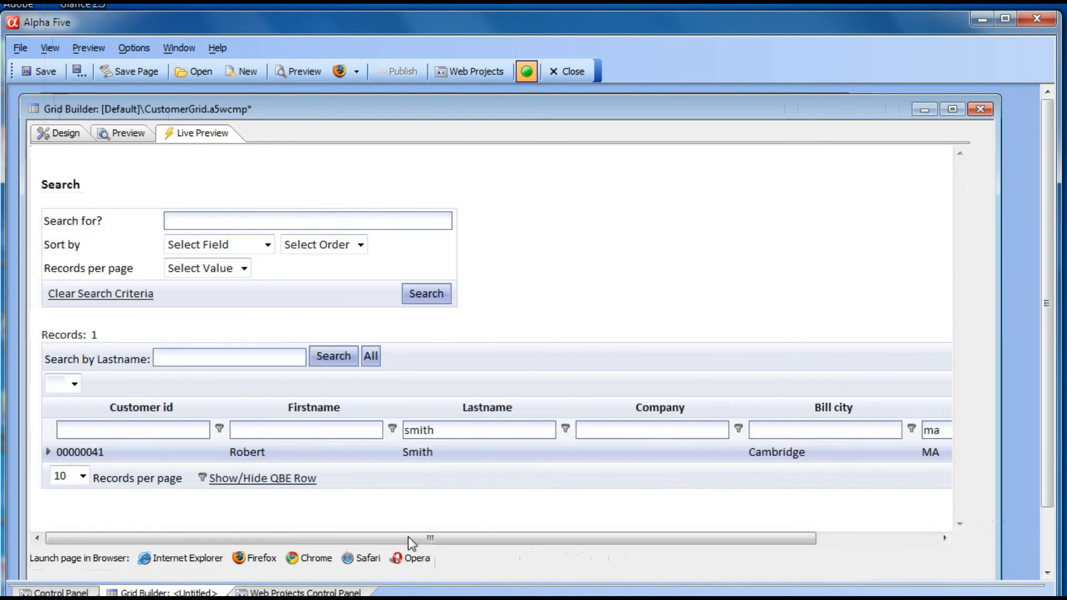